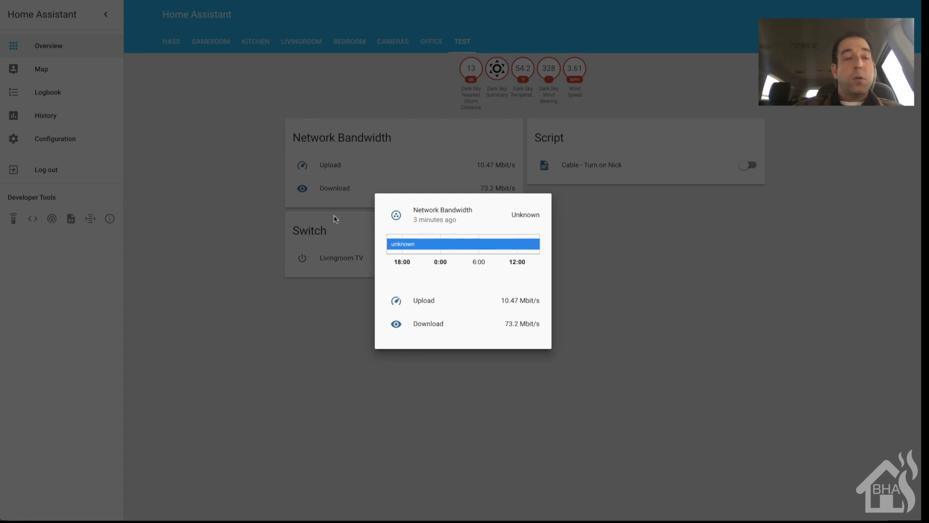
Close the Network Bandwidth details, switch to the Amazon Developer site and sign in with the prefilled account credentials
click(372, 174)
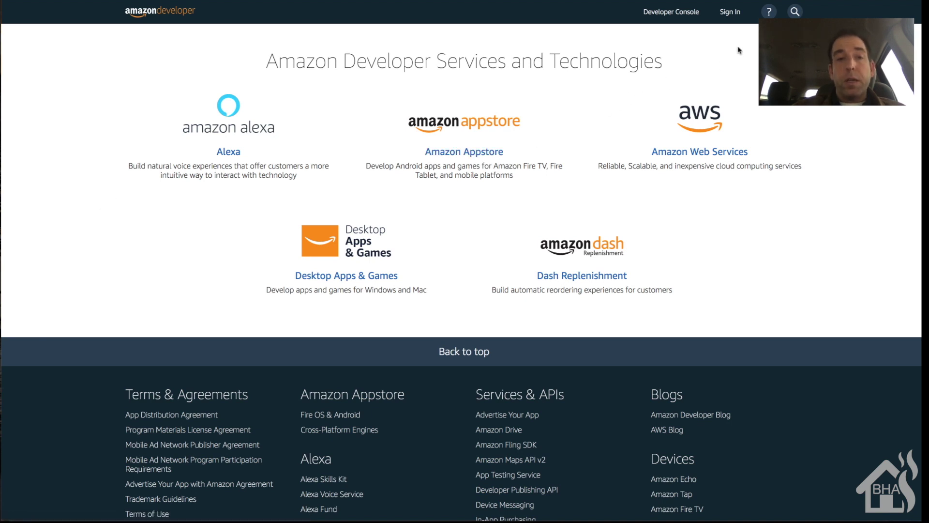
click(727, 19)
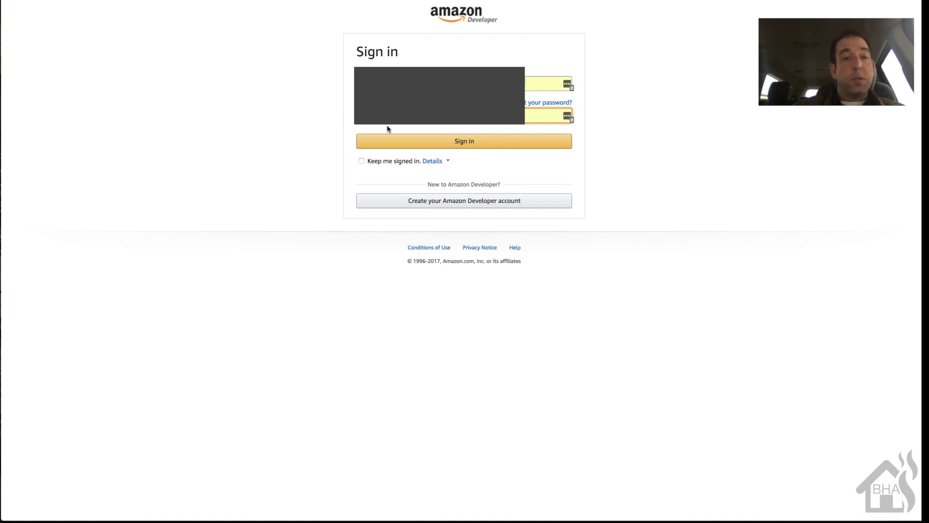
click(445, 146)
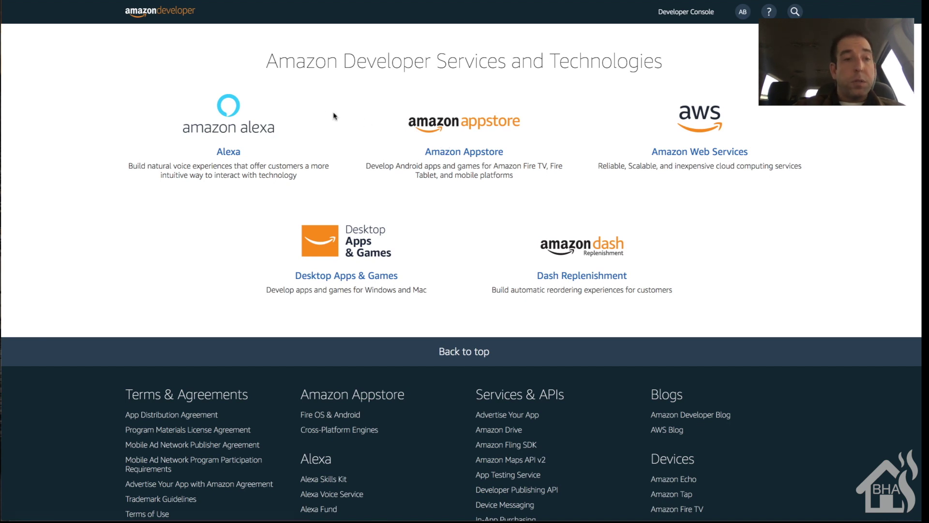
Go to the Alexa Skills Kit in the Alexa developer area and start a new skill
click(228, 152)
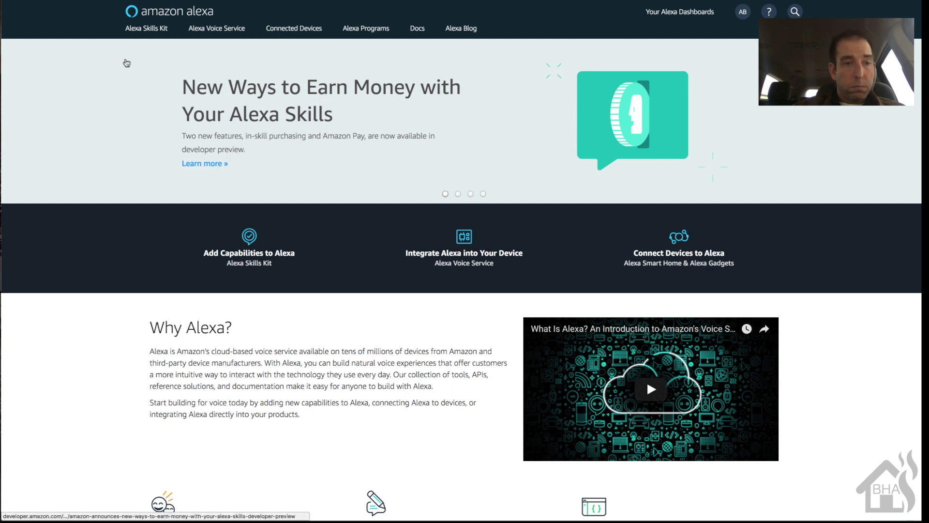
mouse_move(141, 34)
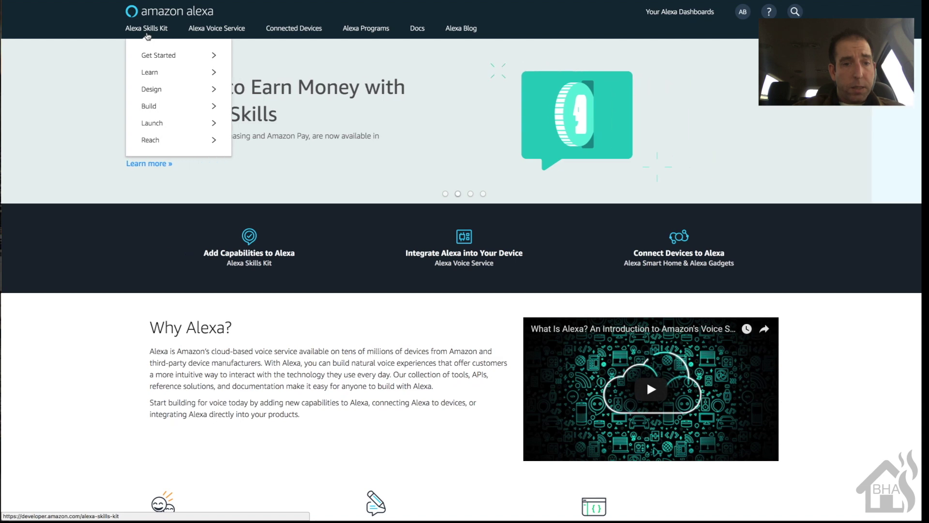
click(148, 35)
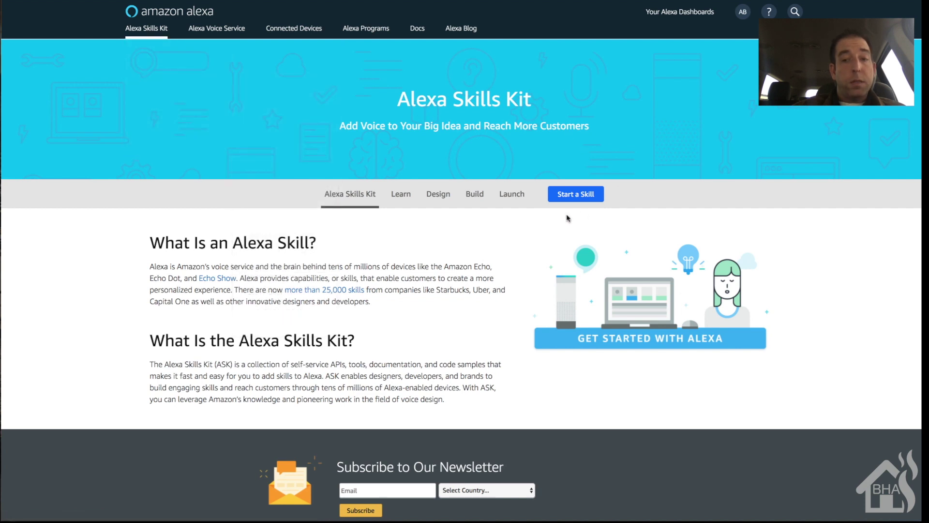
click(578, 199)
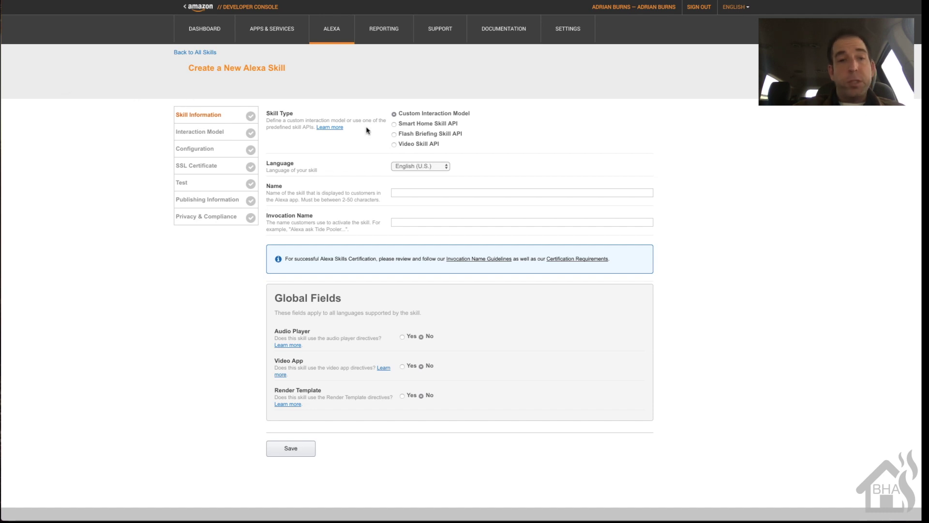
Save the skill information with the name Home Assistant and invocation name Jarvis, and continue to the interaction model
click(407, 192)
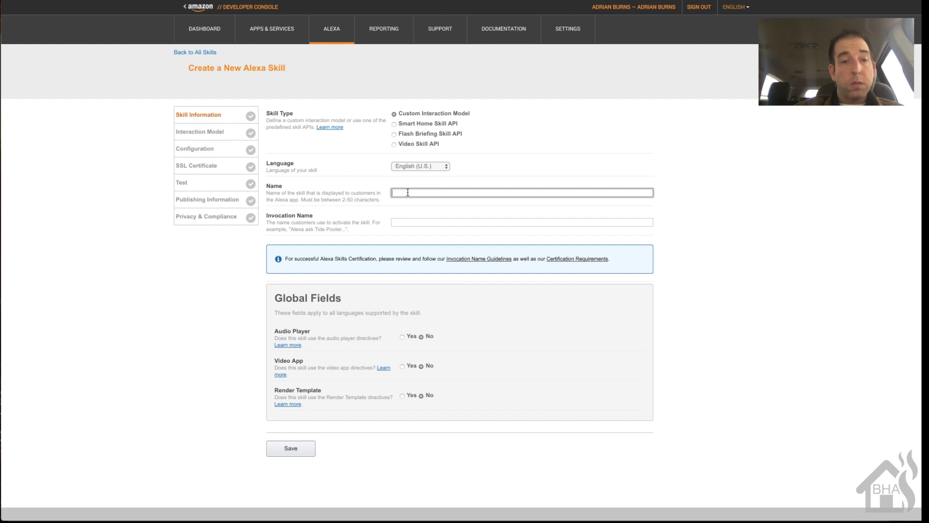
text(Ho)
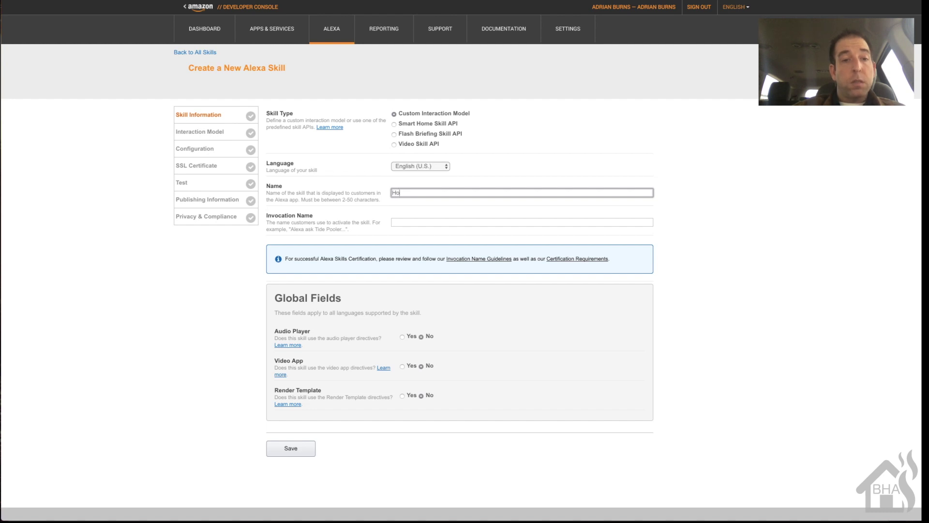
text(me Assistant)
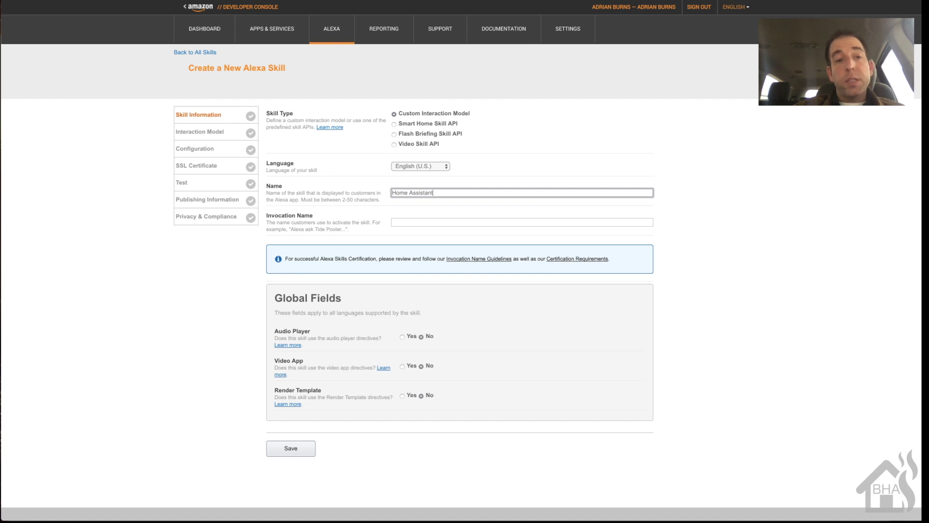
click(403, 220)
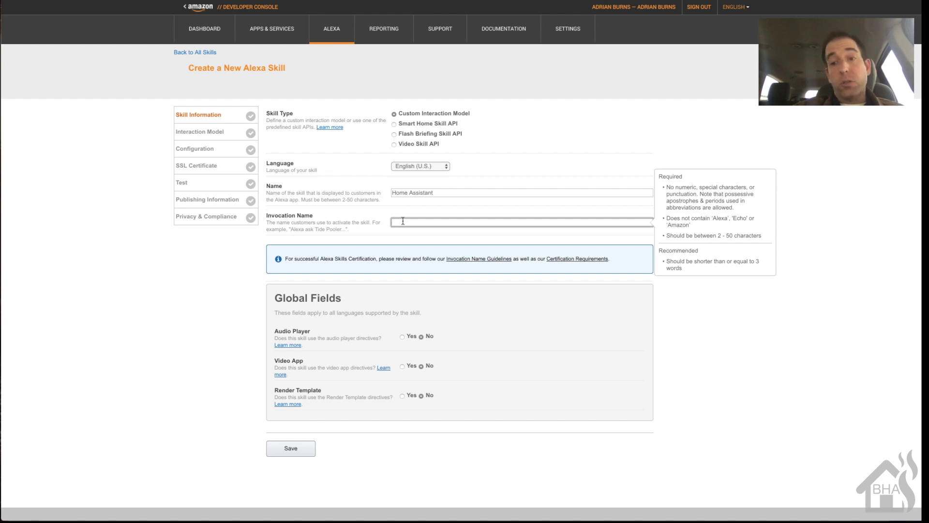
text(Jarvis)
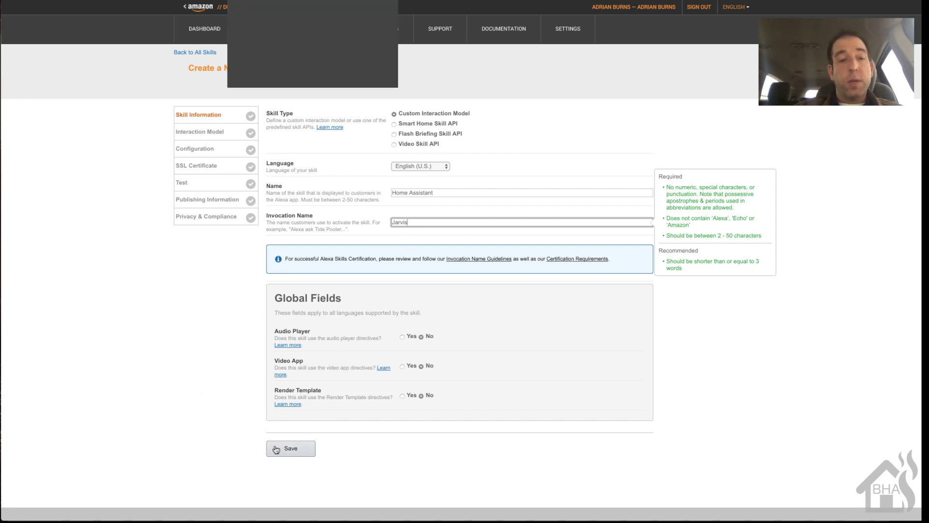
click(288, 454)
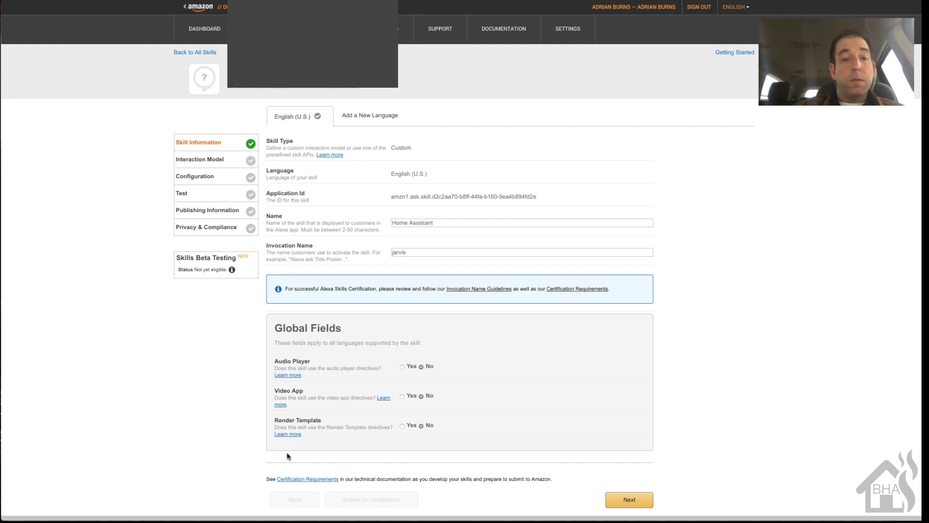
click(631, 501)
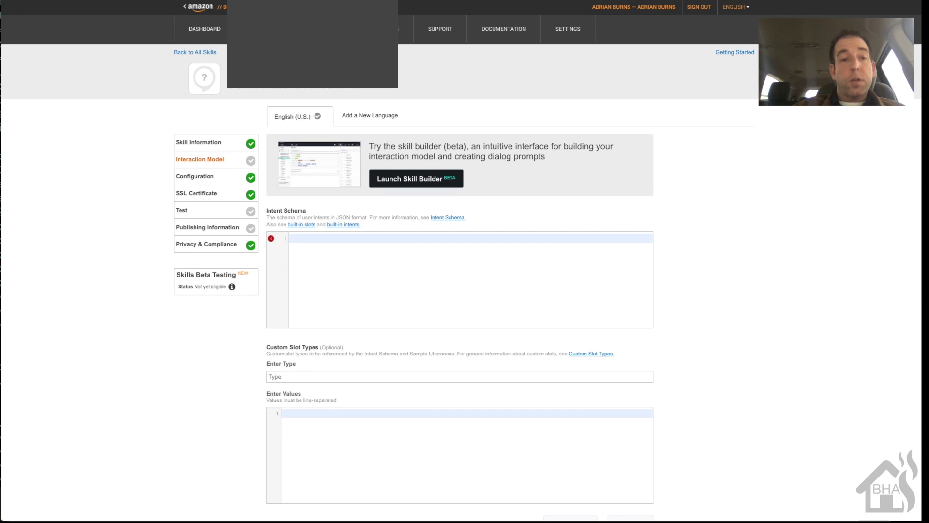
Start the intent schema as a JSON object containing an "intents" array
click(296, 238)
text({)
key(Return)
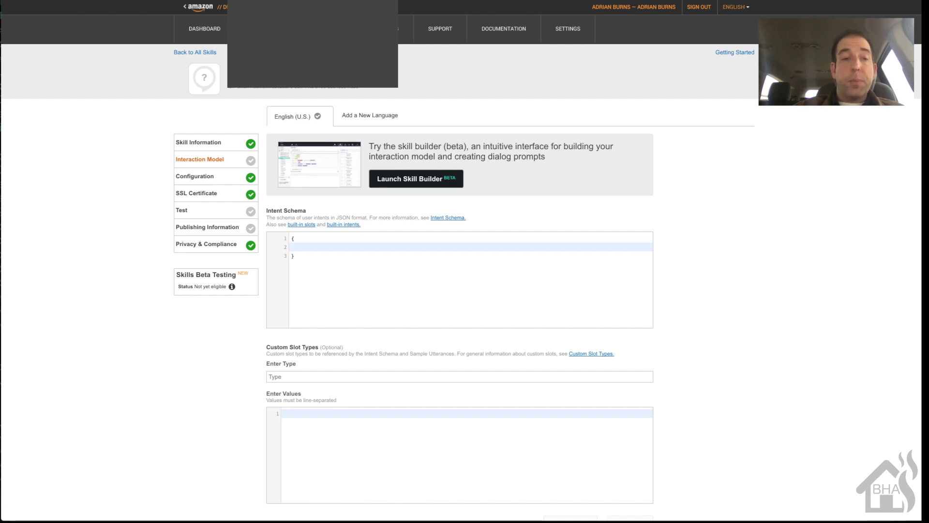
text("intent)
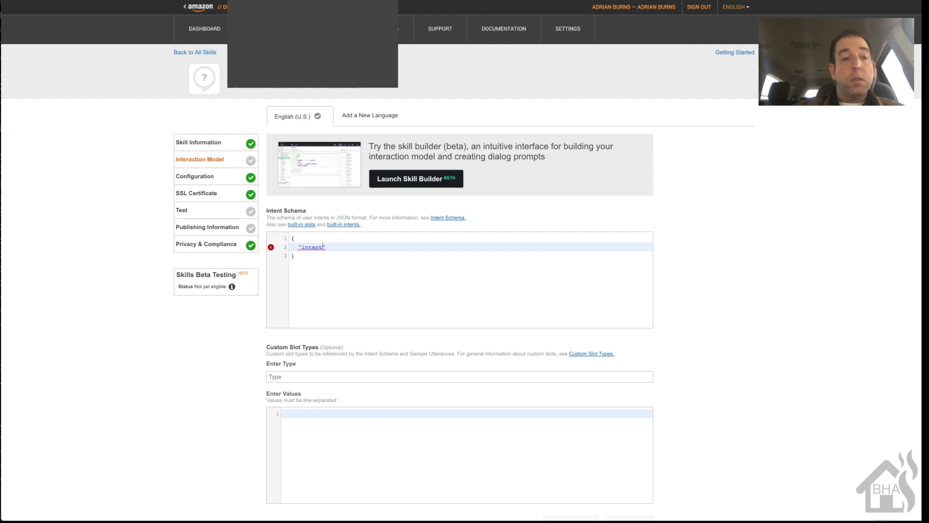
text(s")
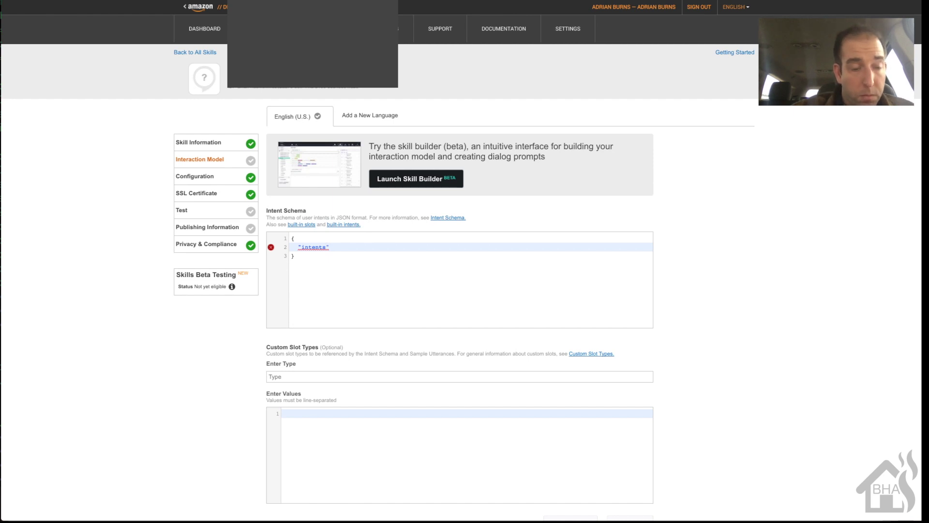
text(:)
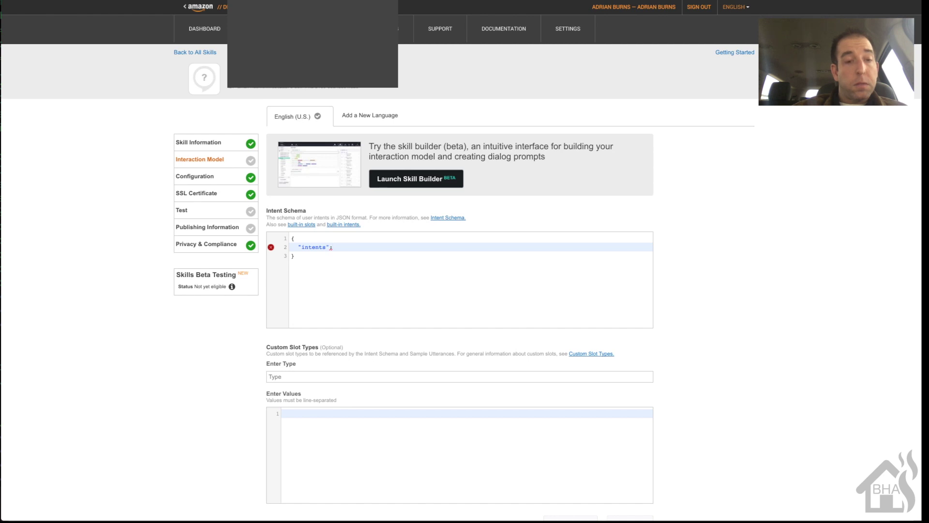
text([)
key(Return)
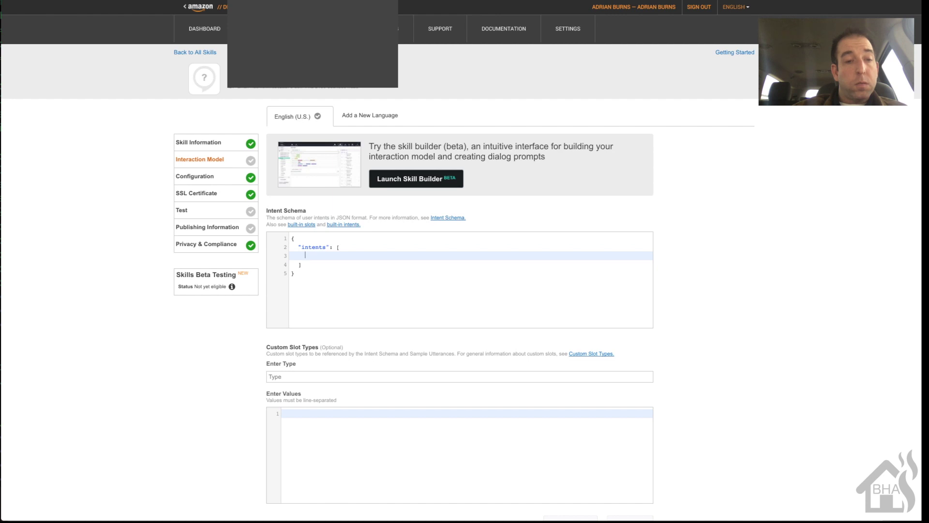
Add an object to the intents array with "intent" set to "Downloadspeed"
text({)
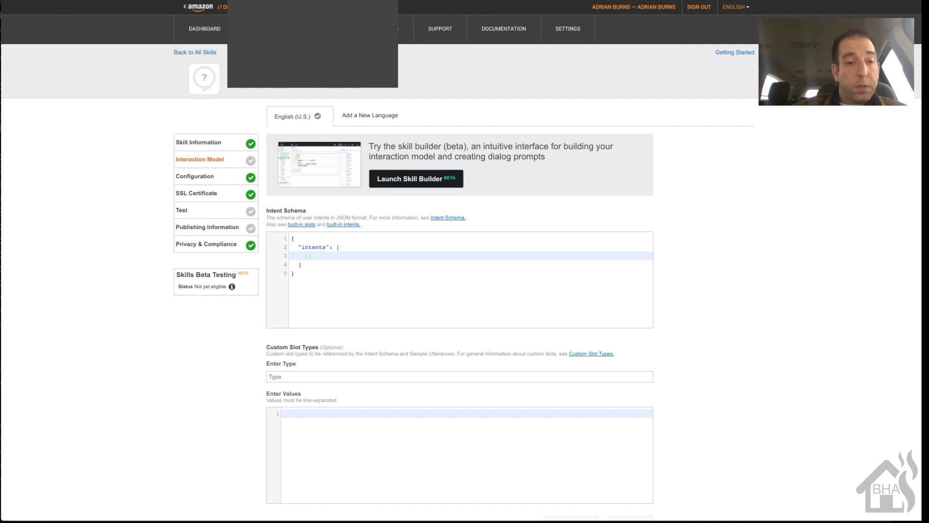
key(Return)
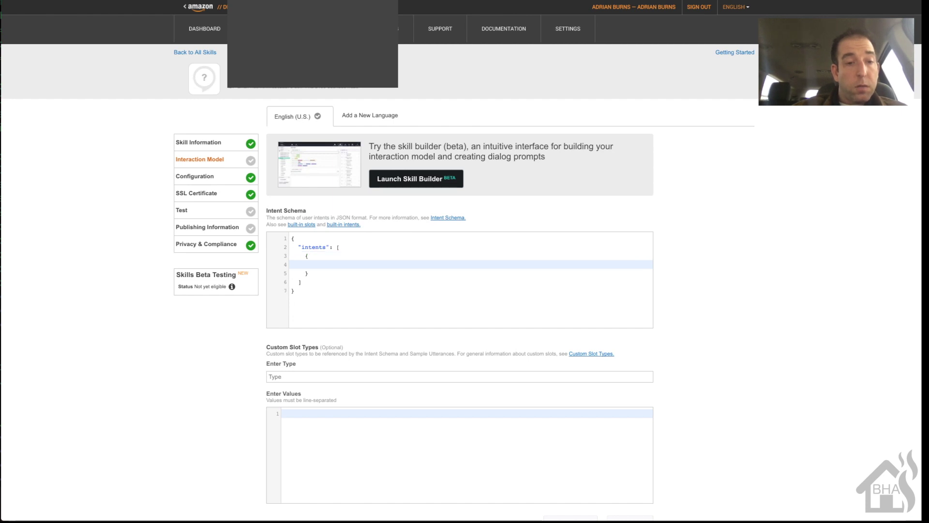
text("intent)
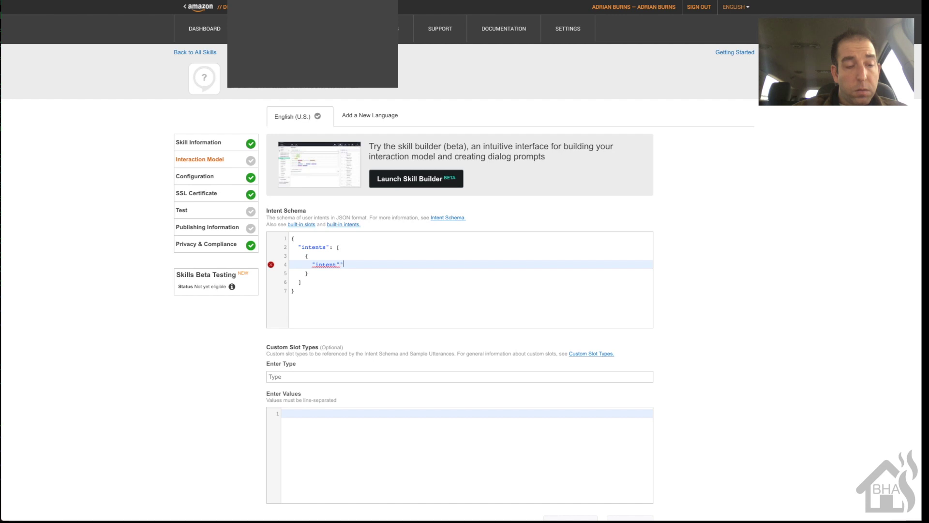
text(; :)
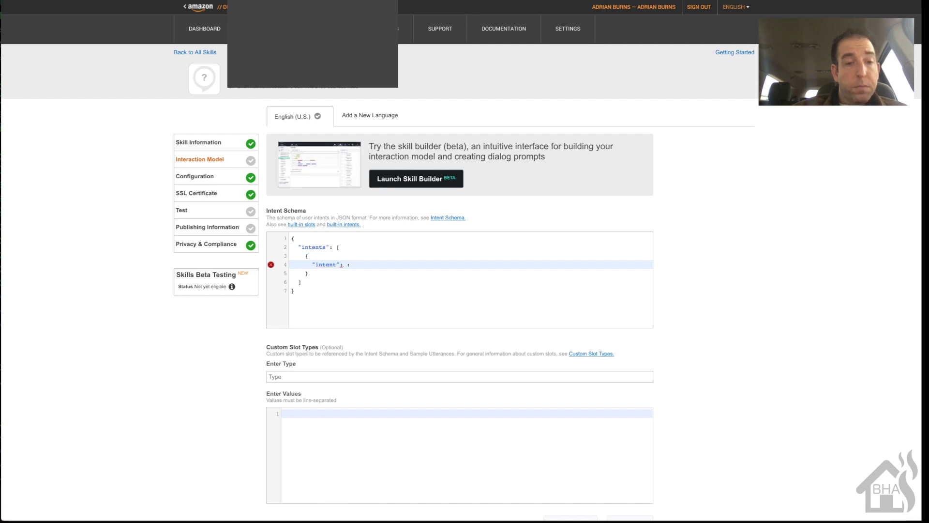
text( "D)
text(ownload)
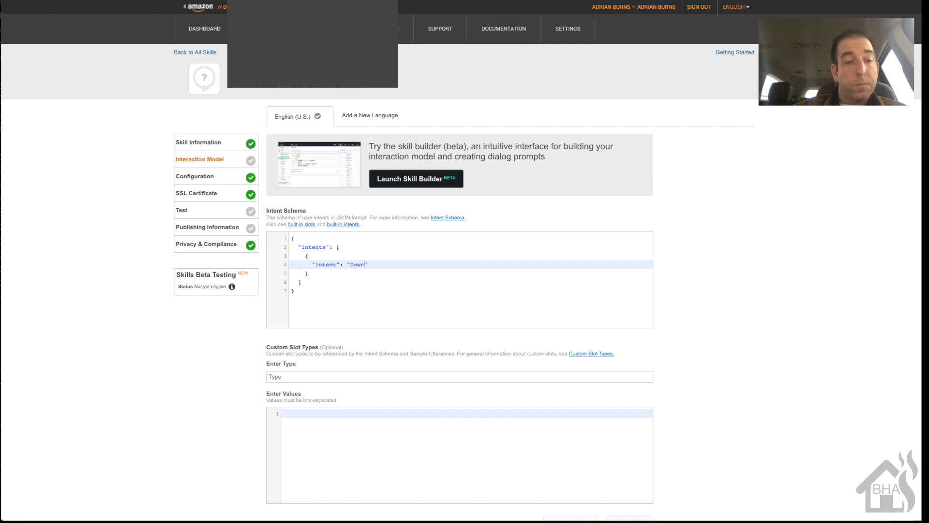
text(speed)
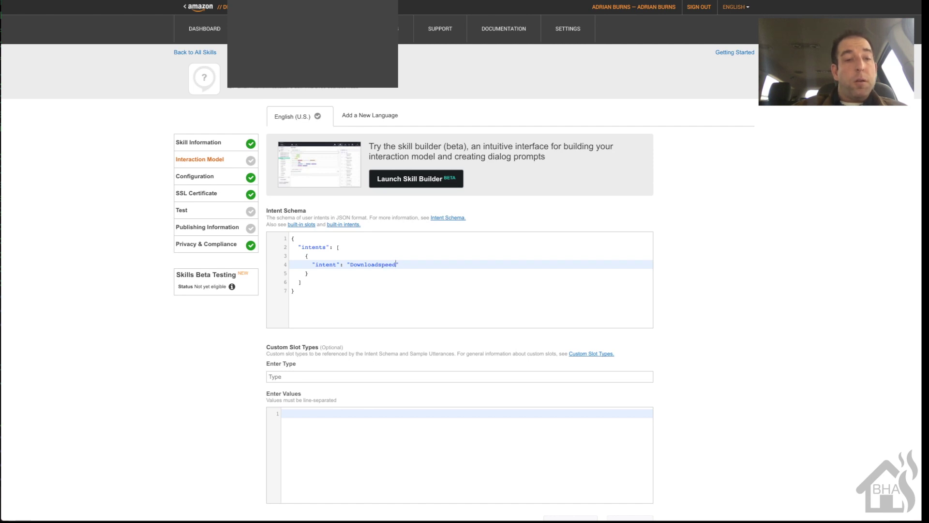
Add a second, comma-separated object to the intents array with "intent" set to "Uploadspeed"
click(308, 273)
text(,)
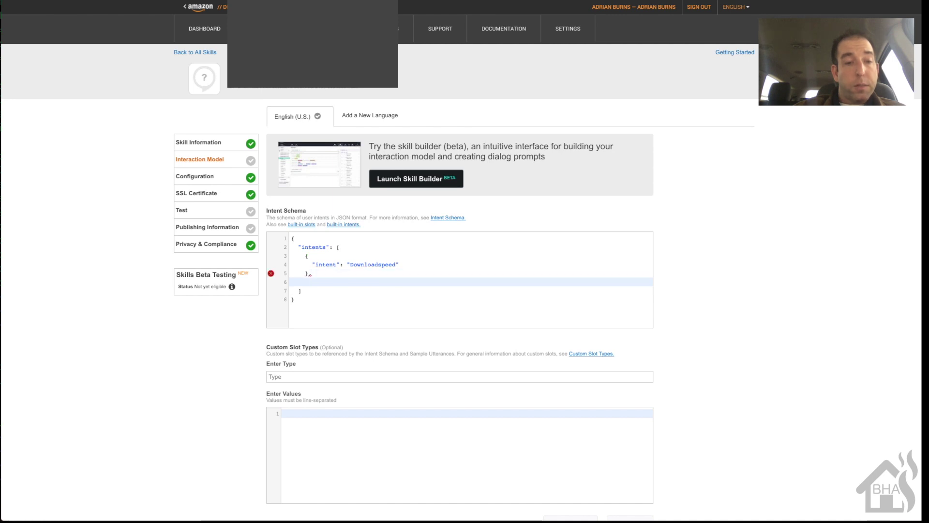
key(Return)
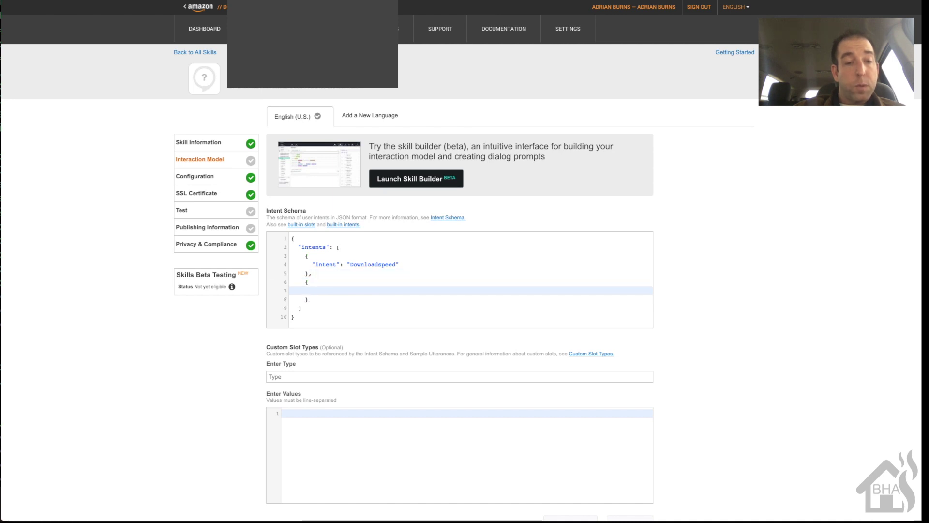
text(")
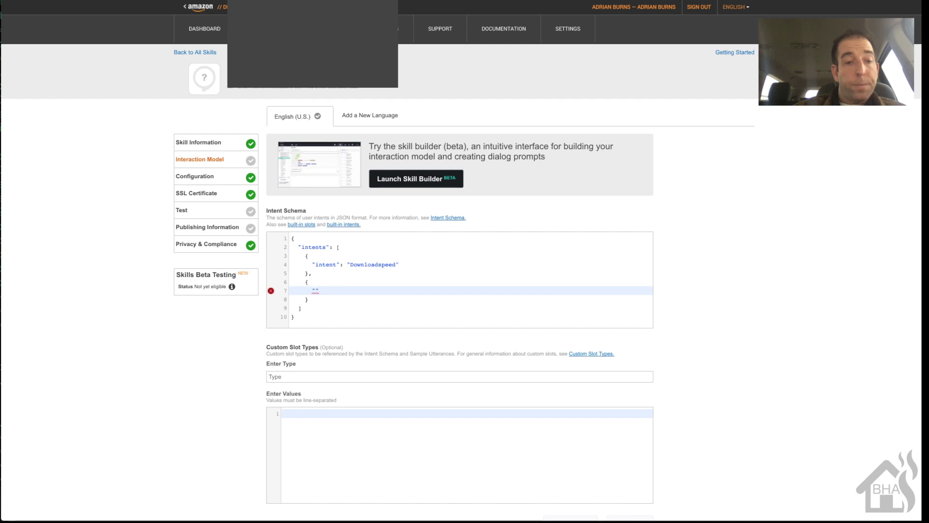
text(intent)
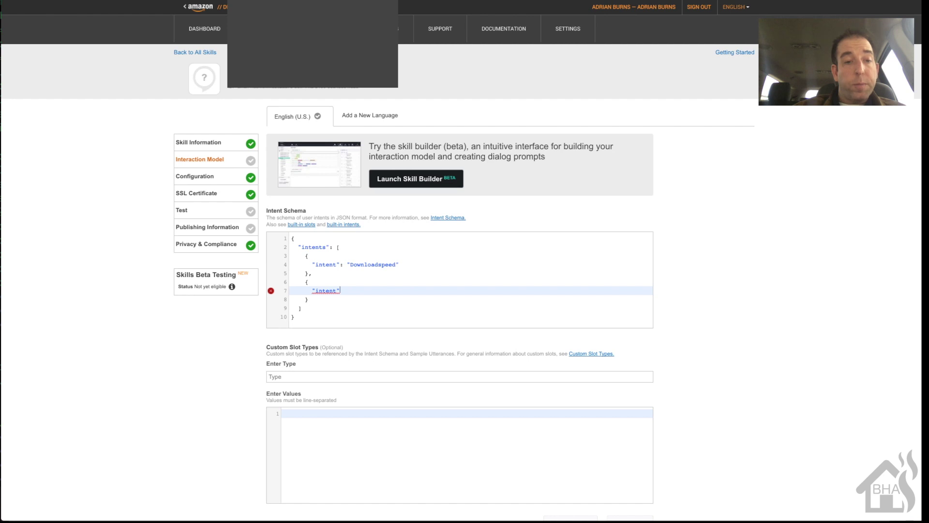
text(")
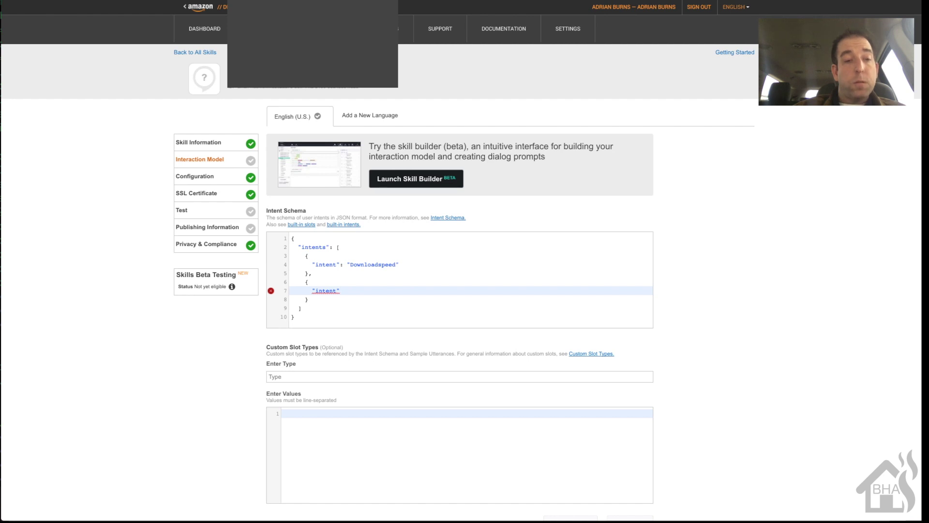
text(: )
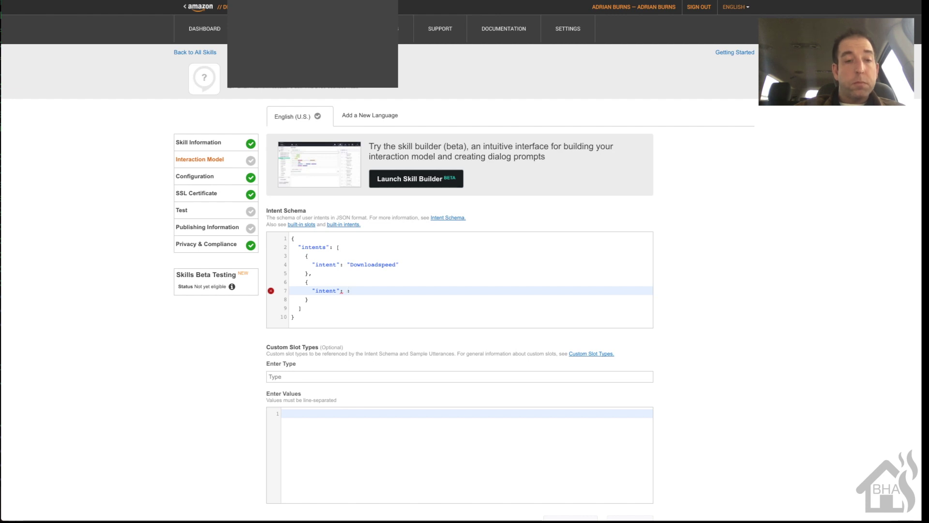
text(")
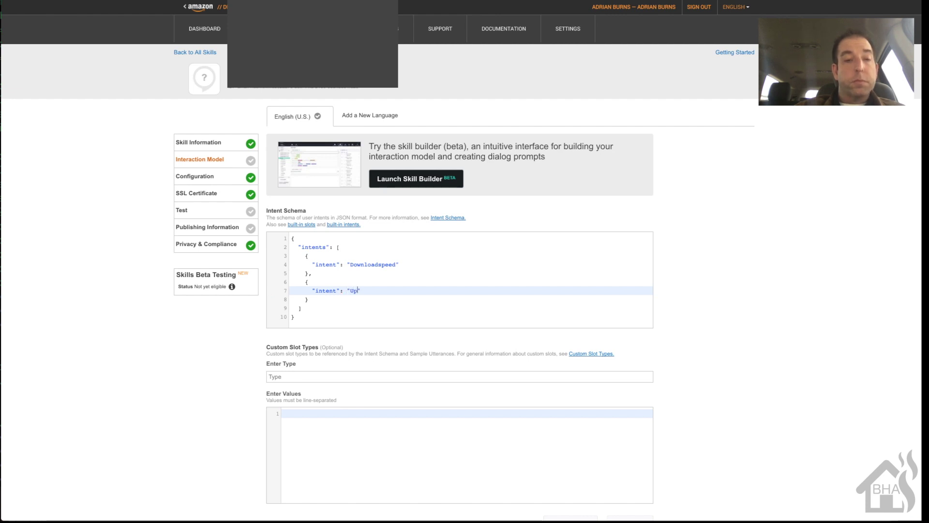
text(Uploadspeed)
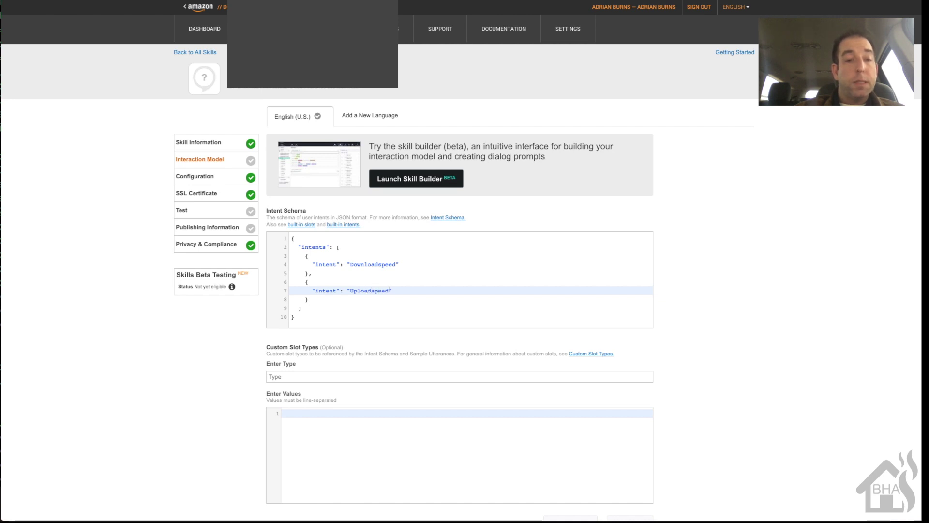
key(Down)
key(Down)
key(Down)
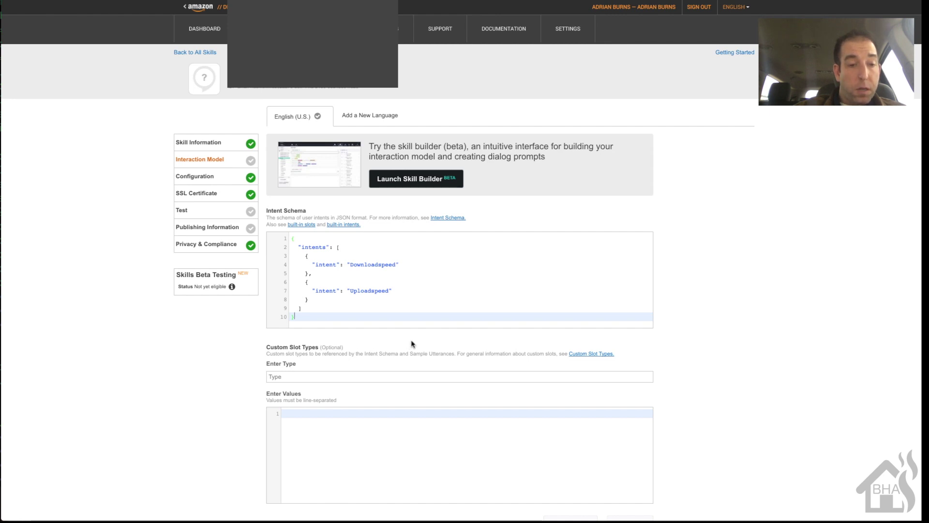
Add two sample utterances for the Downloadspeed intent: "download speed" and "current download speed", each on its own line
scroll(412, 344, down, 3)
scroll(412, 344, down, 3)
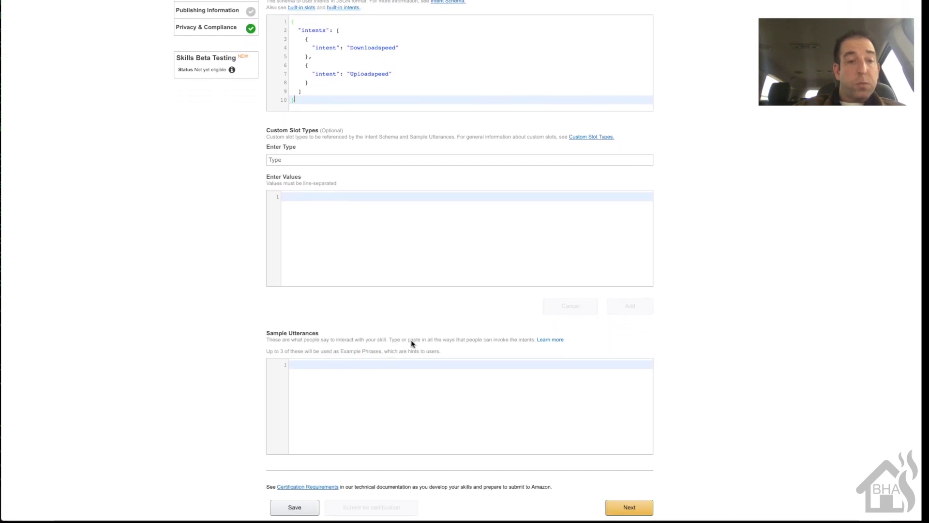
click(346, 372)
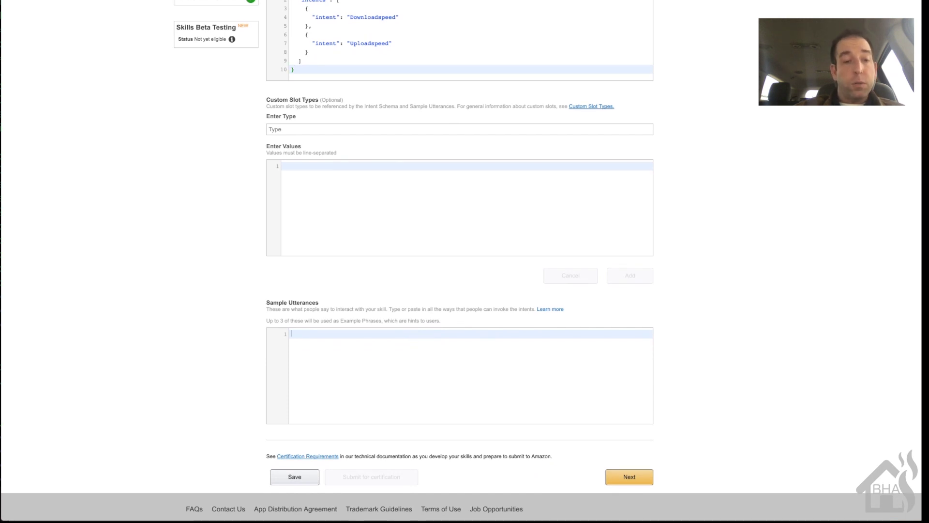
text(Dow)
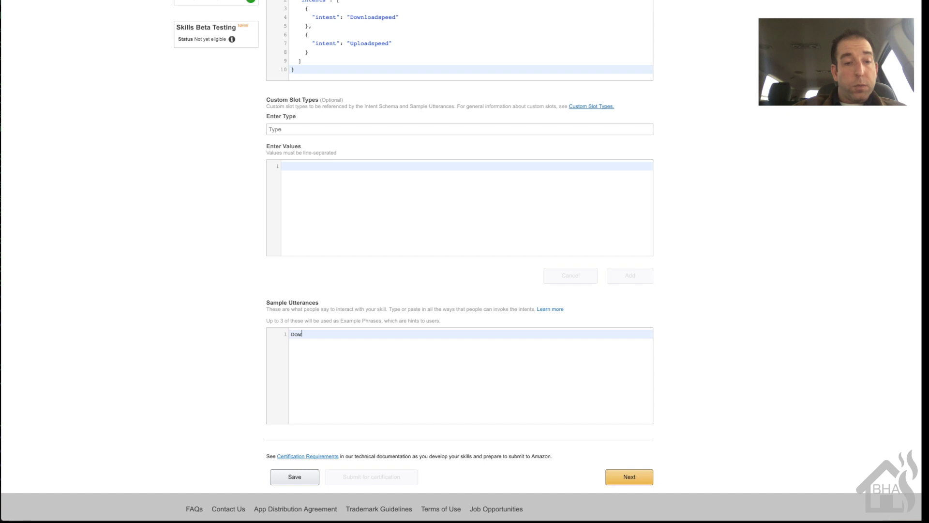
text(nloadspeed)
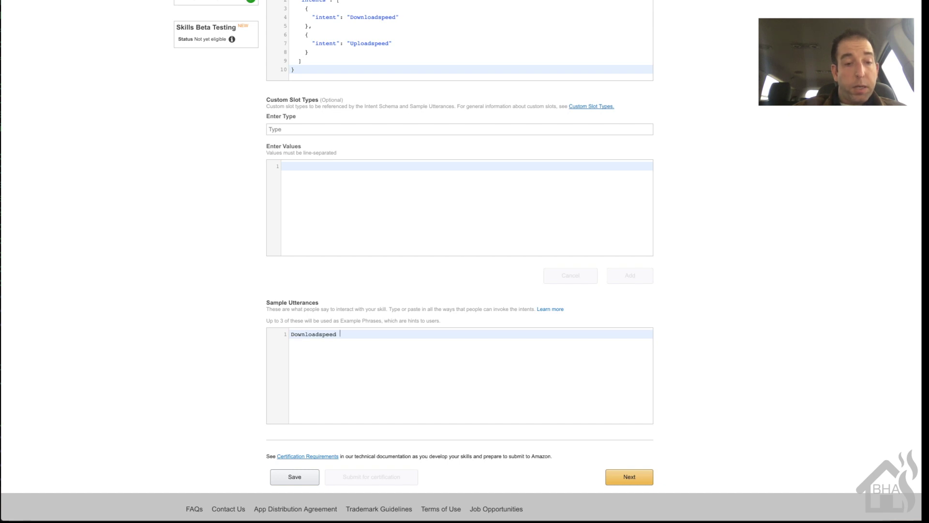
text( downl)
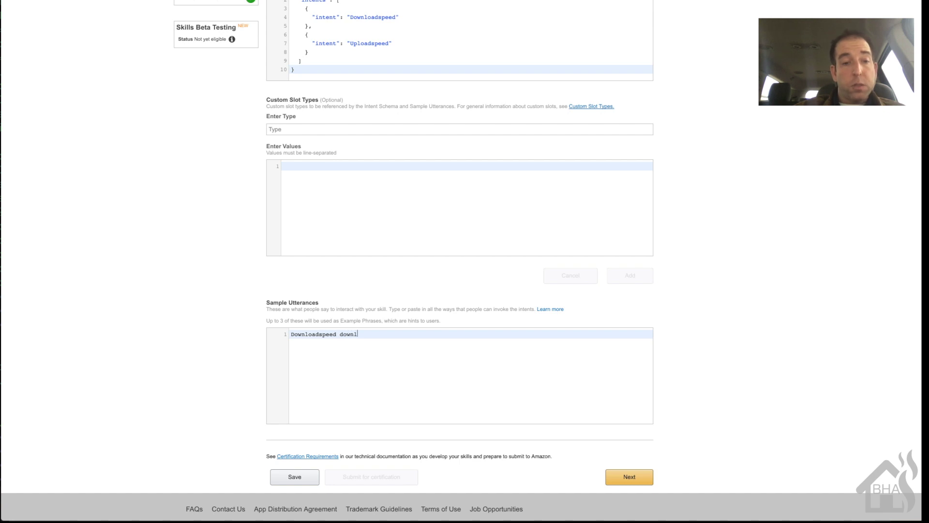
text(oad speed)
key(Return)
text(Download)
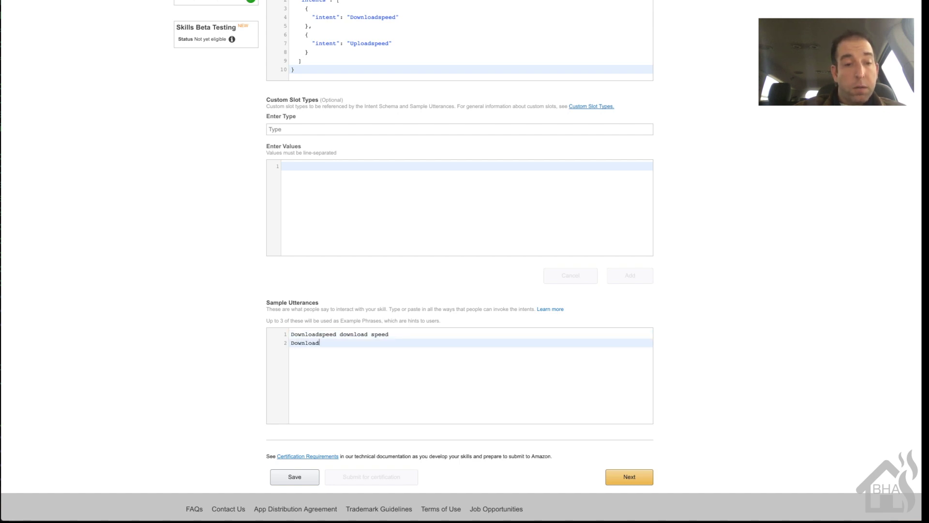
text(speed cu)
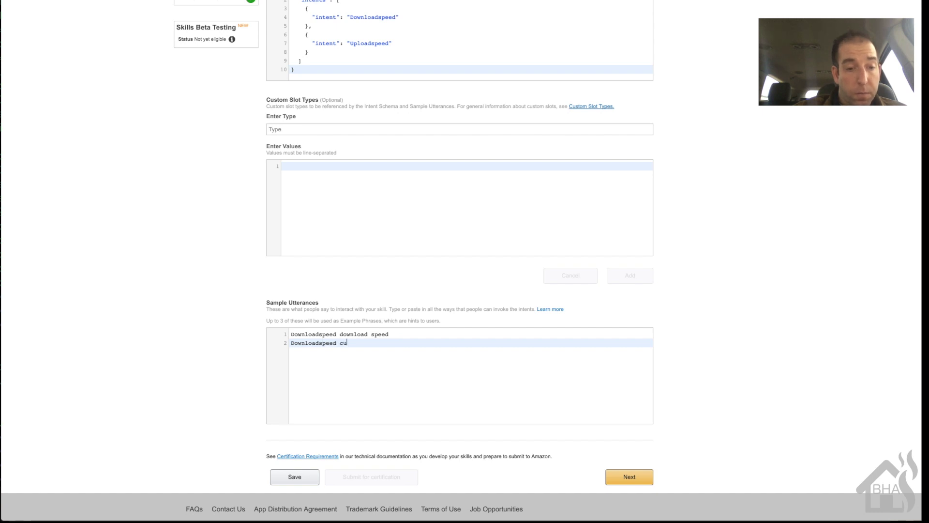
text(rrent download speed)
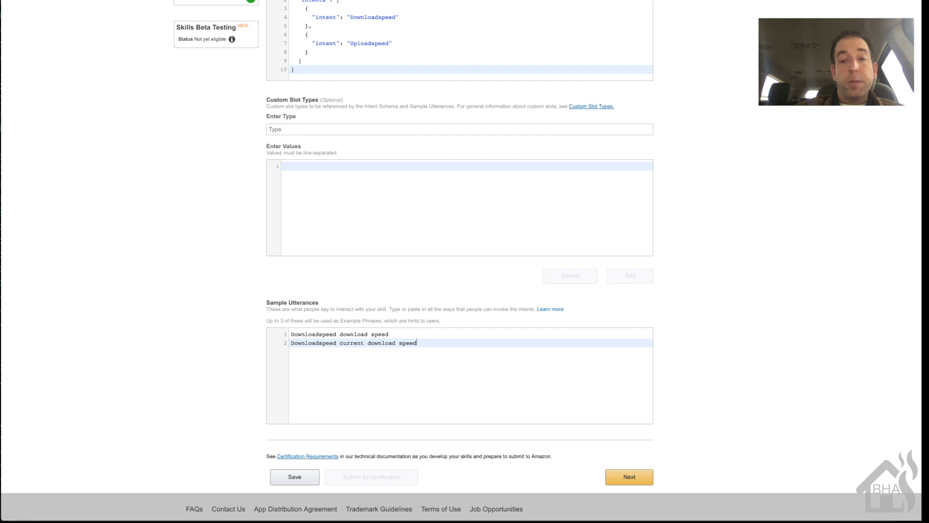
Add the Uploadspeed sample utterances "upload speed" and "current upload speed" on separate lines, and save the interaction model
key(Return)
text(Uploadspeed upload speed)
key(Return)
text(Up)
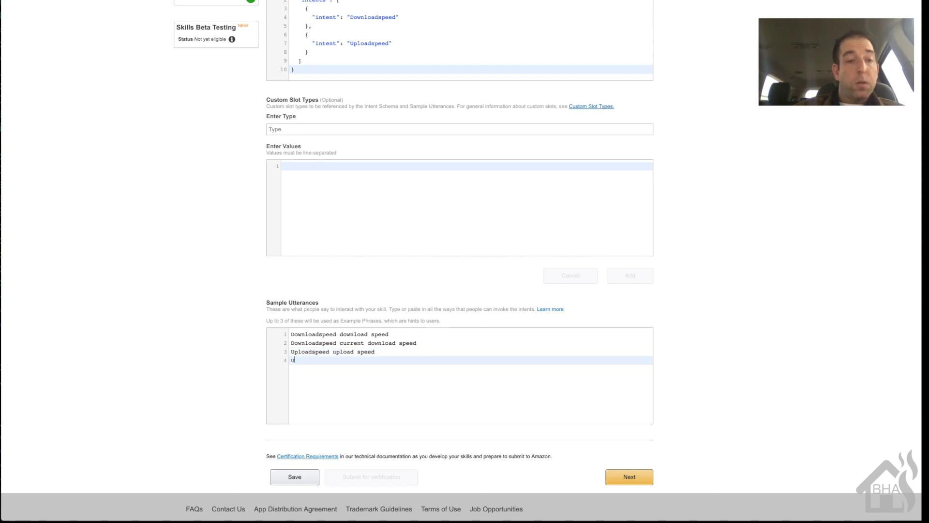
text(loadspeed )
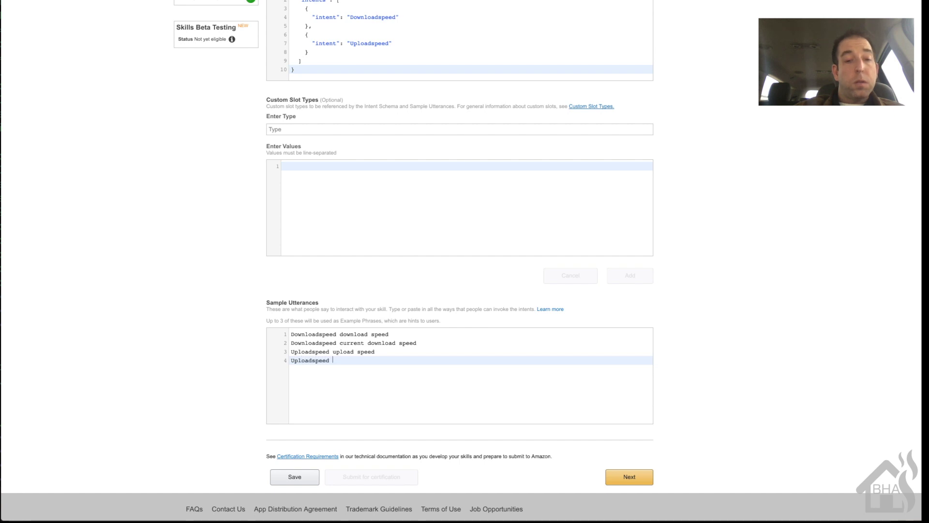
text(current upload speed)
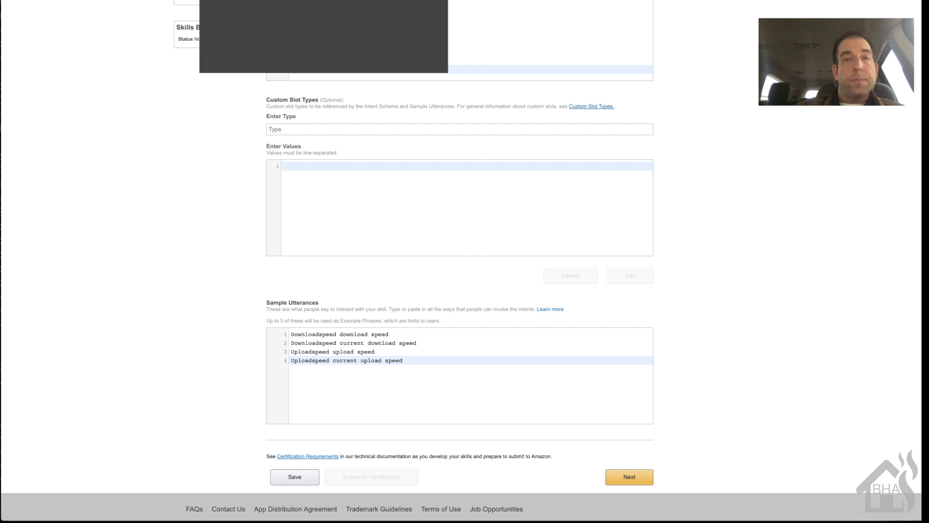
click(295, 477)
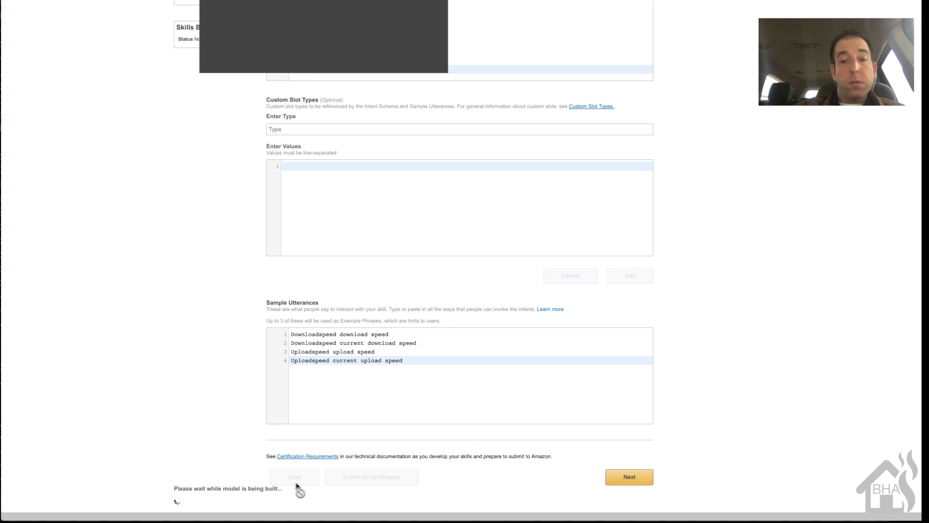
In the skill's configuration, choose HTTPS as the service endpoint type with the default endpoint URL, and continue to the SSL certificate
click(630, 479)
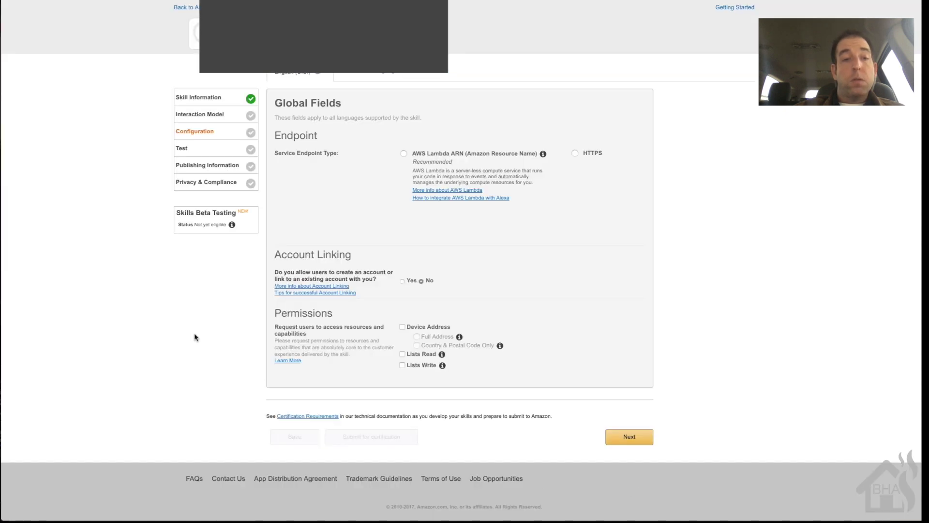
click(576, 154)
scroll(577, 156, down, 2)
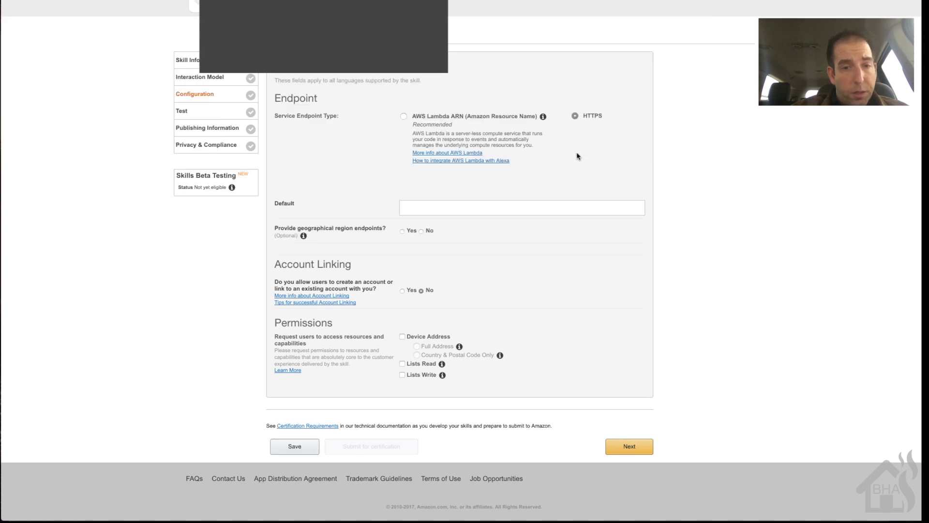
click(535, 206)
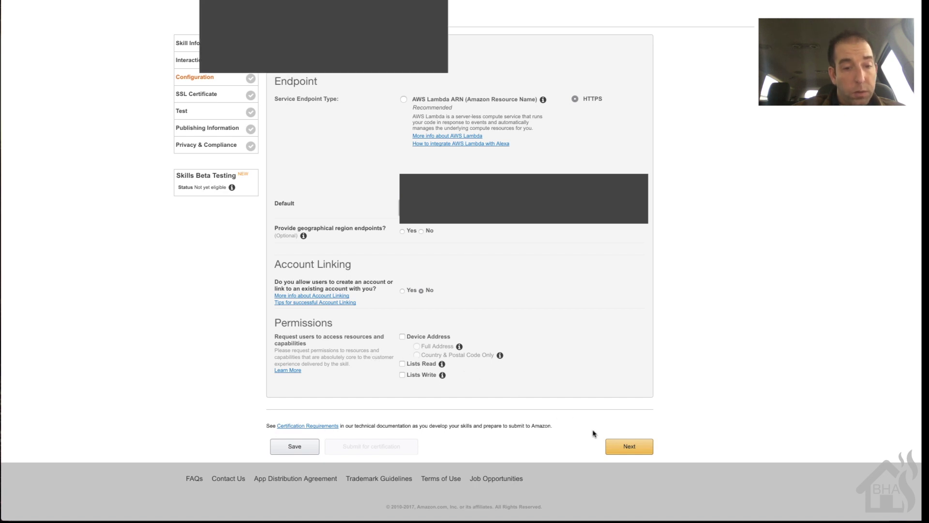
click(613, 446)
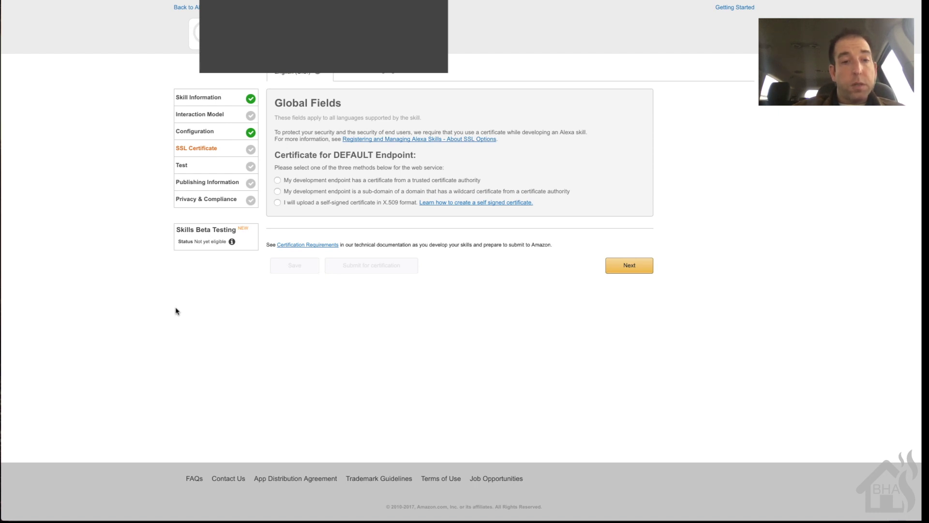
Declare that the development endpoint has a certificate from a trusted certificate authority, and proceed past testing to the publishing information
click(279, 181)
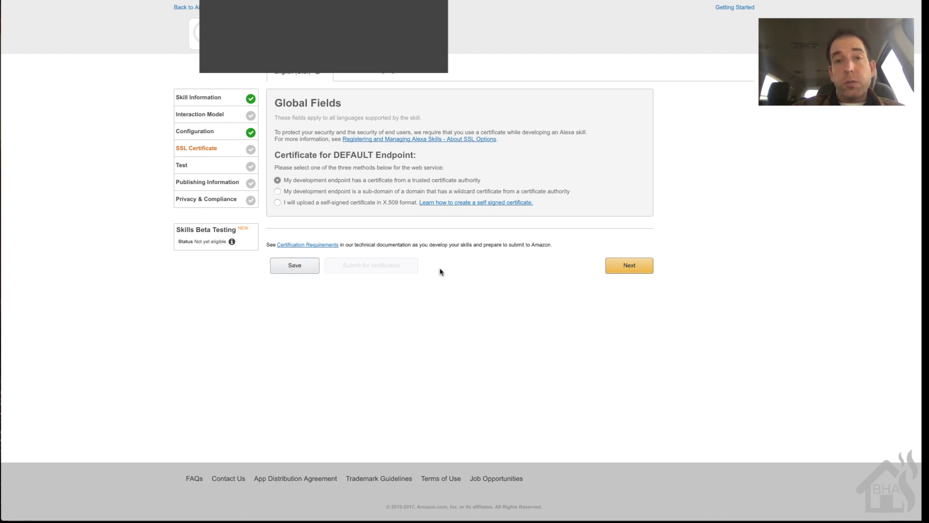
click(627, 265)
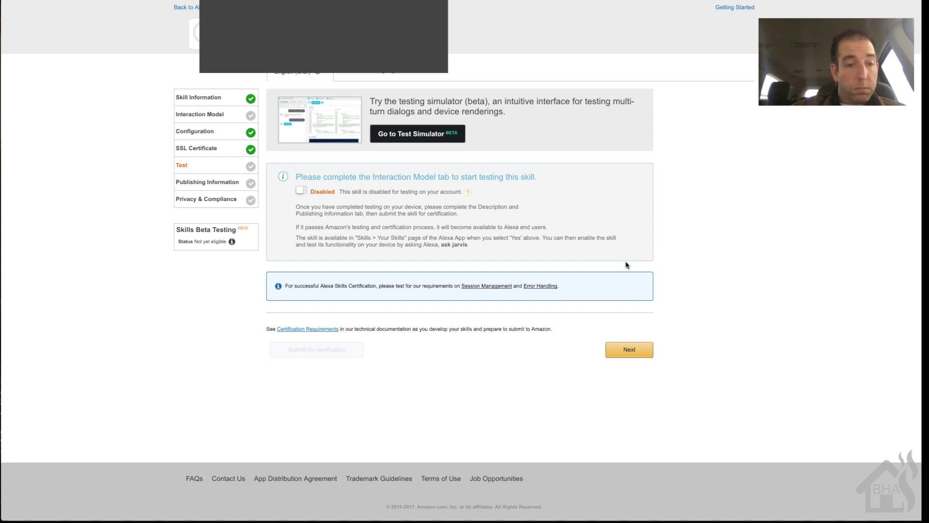
click(625, 357)
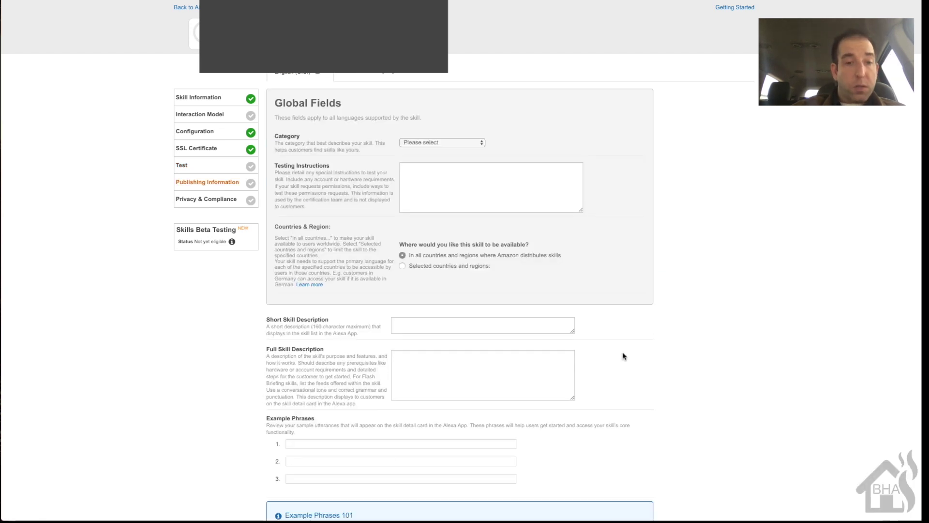
Set the skill's category to Assistants and enter the testing instructions "Ask it a questions, it will respond."
click(455, 145)
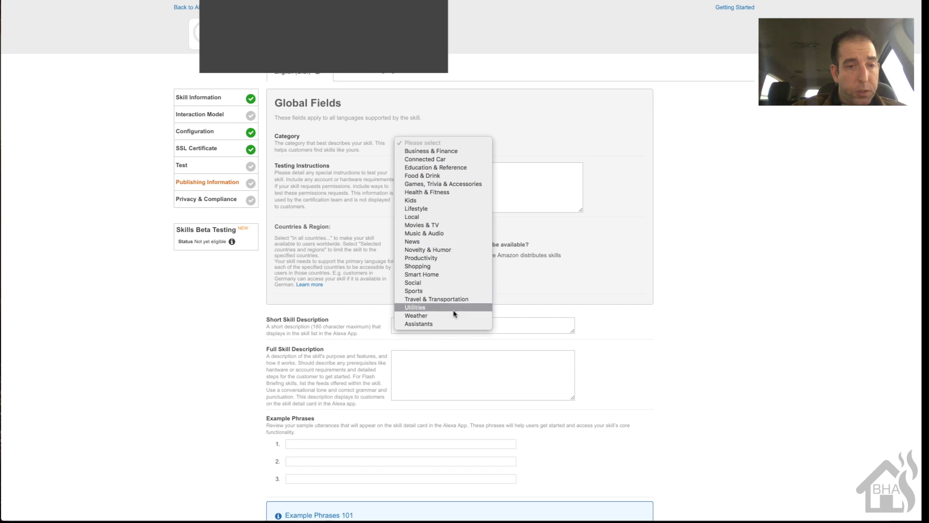
click(450, 325)
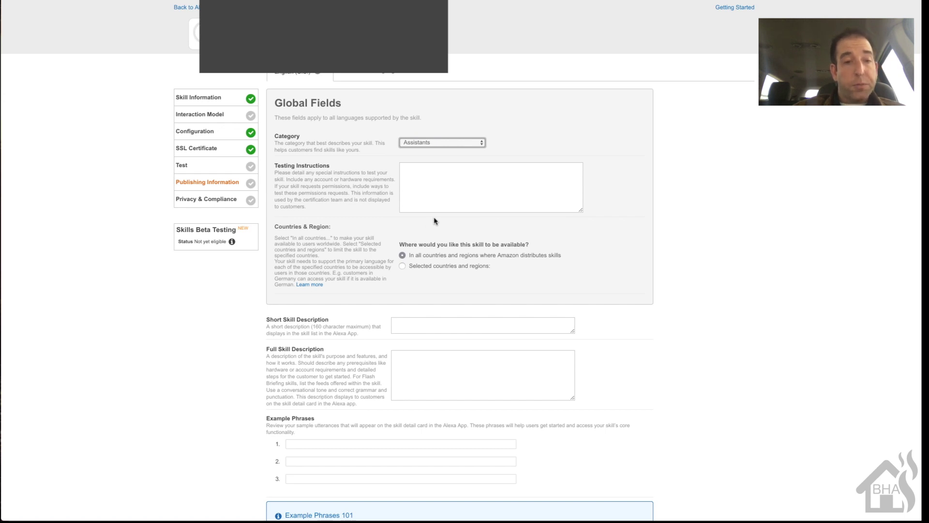
click(434, 201)
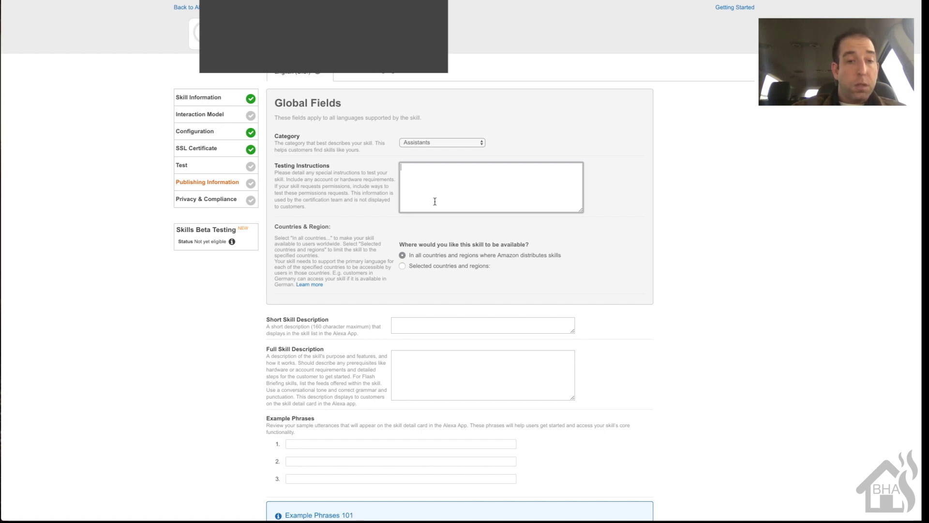
text(Ask)
text(a questions, it wil)
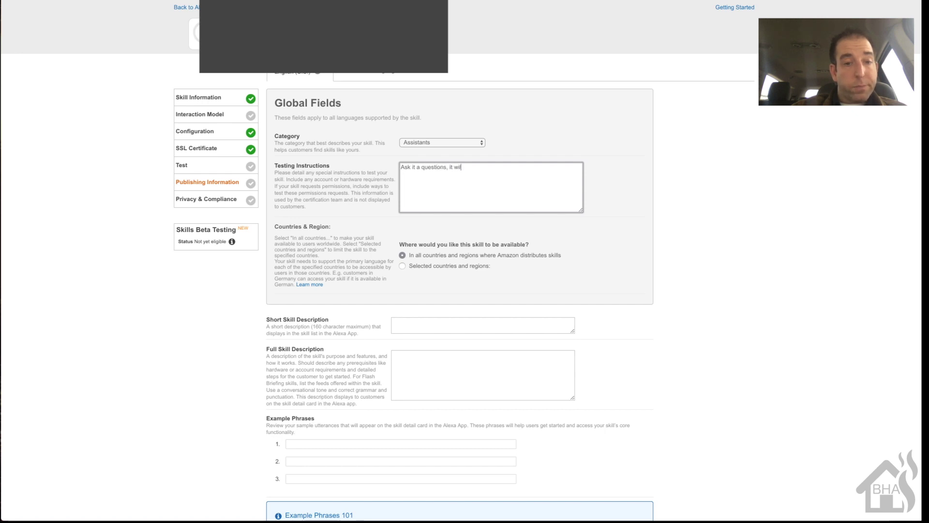
text(l respod)
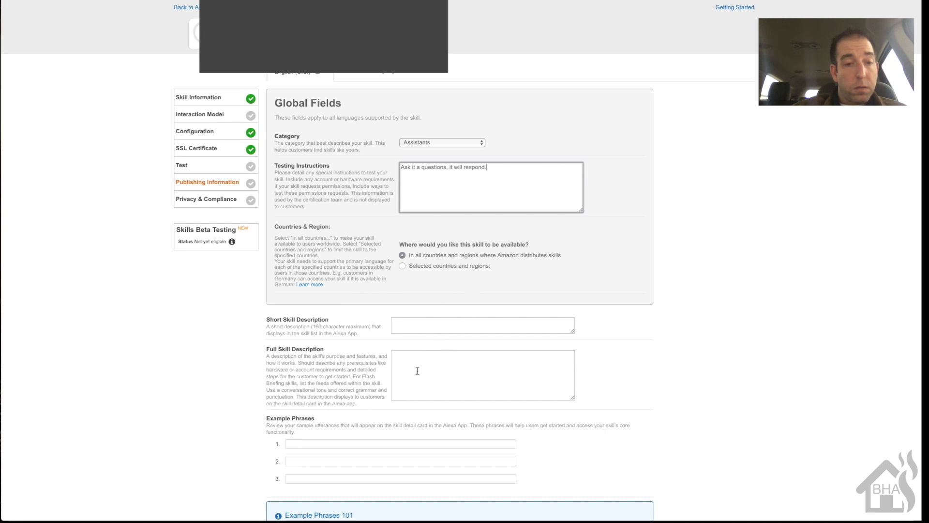
Enter "Custom skill for Home Assistant" as the short skill description
click(429, 329)
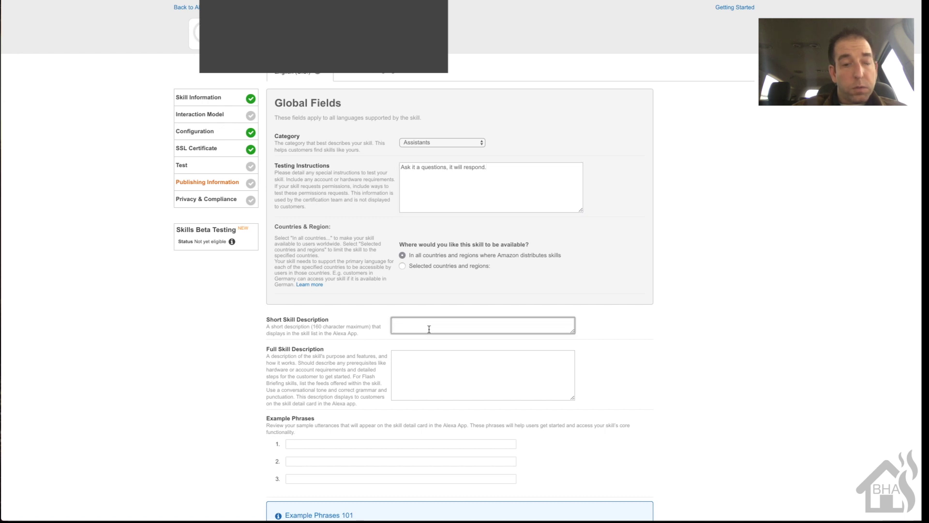
text(Custom s)
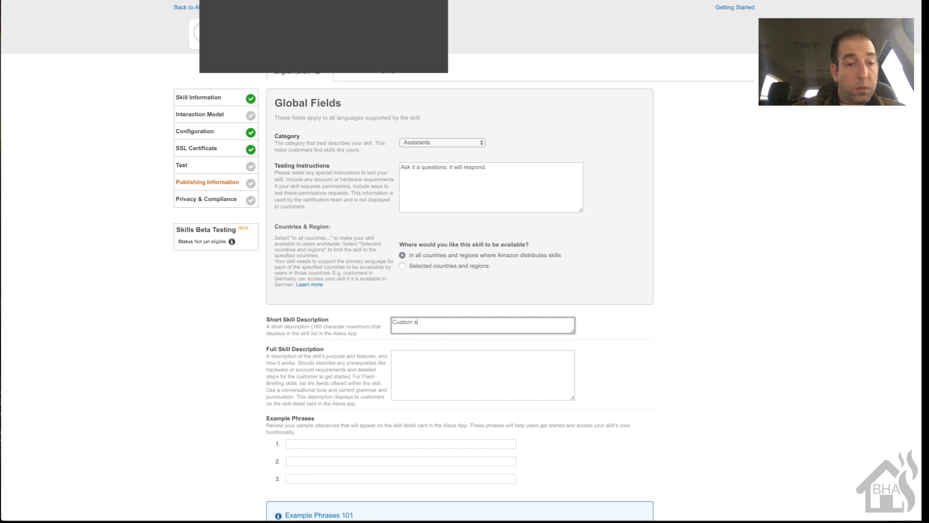
text(kill for HOme)
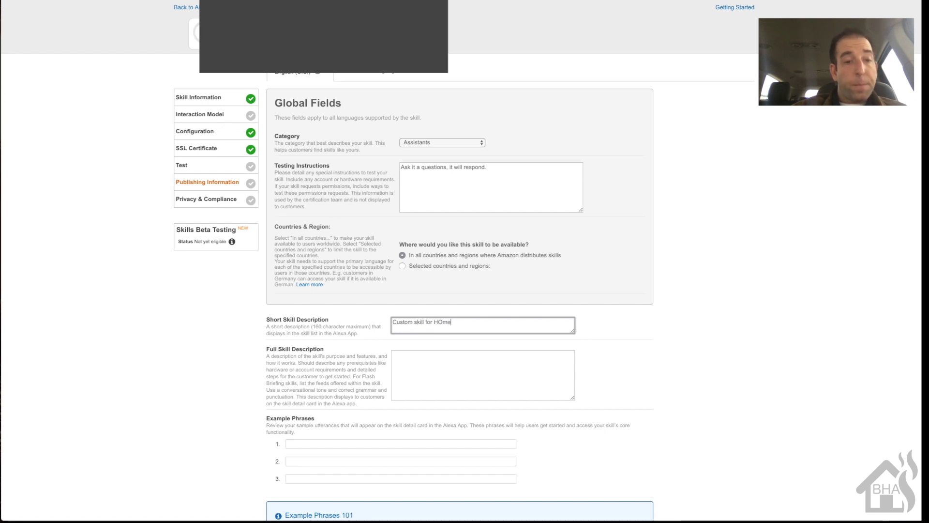
key(BackSpace)
key(BackSpace)
key(BackSpace)
text(me Assistant)
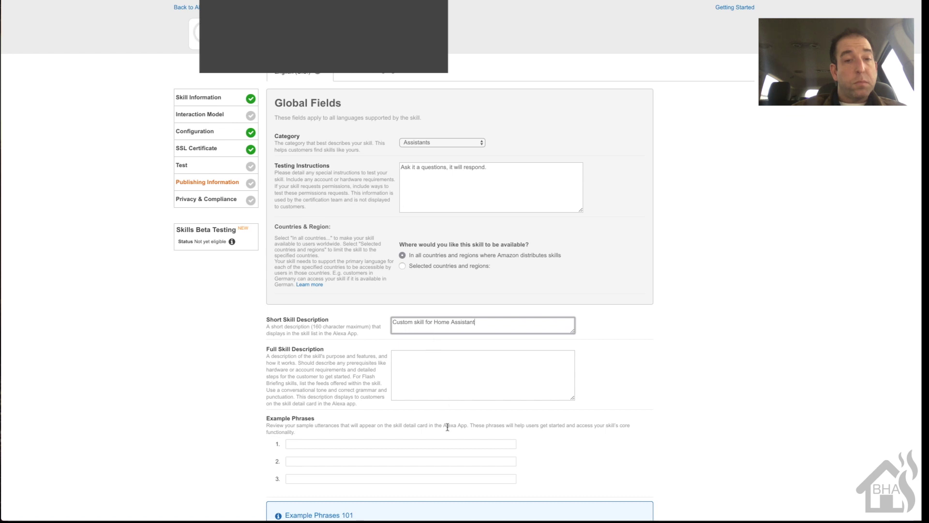
Enter "Custom skill to be used by Home Assistant" as the full skill description
scroll(447, 426, down, 4)
scroll(448, 427, down, 1)
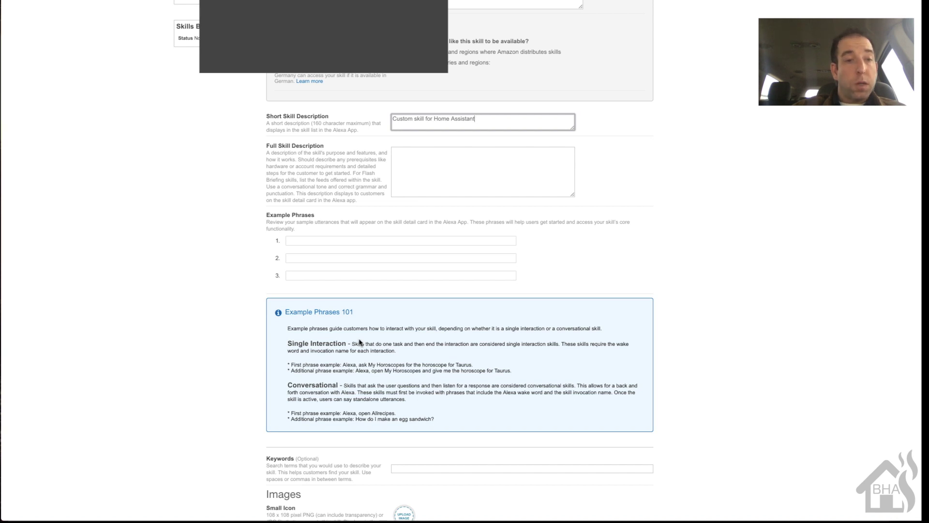
scroll(359, 342, up, 3)
click(428, 273)
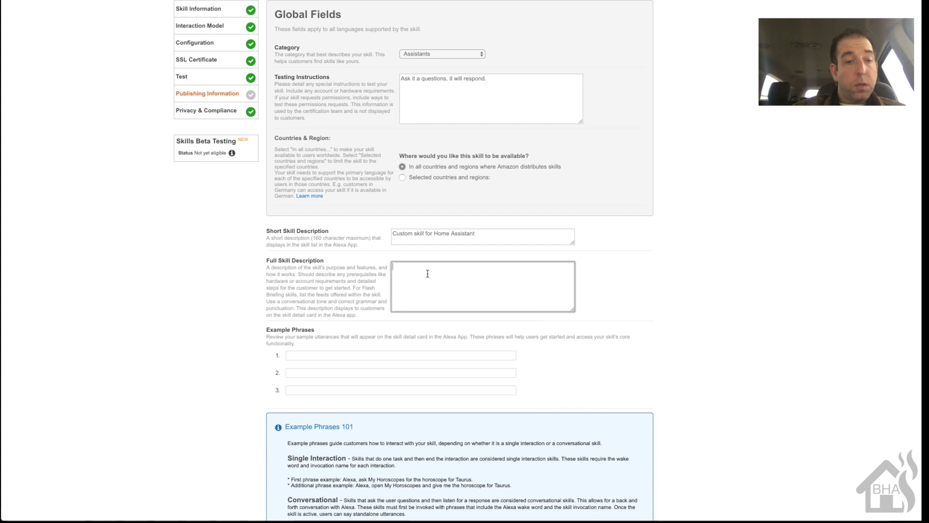
text(Custo)
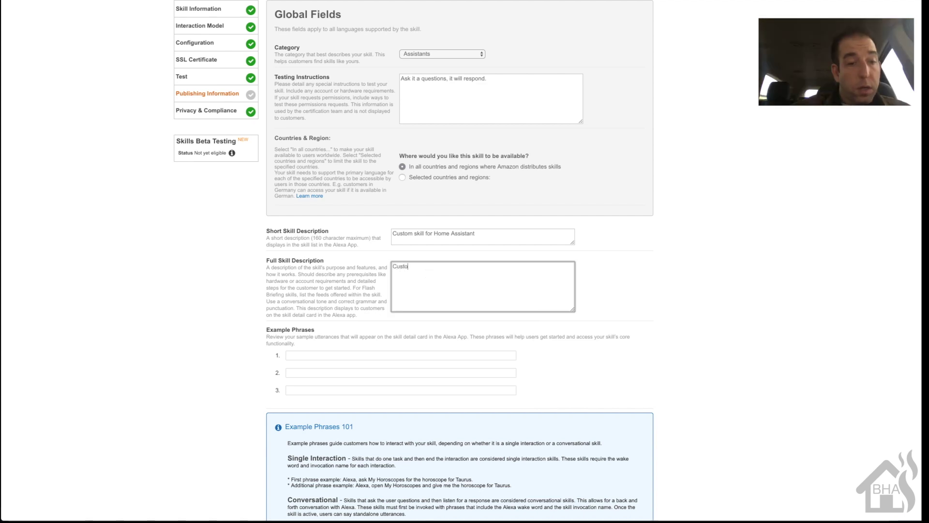
text(m skill to b)
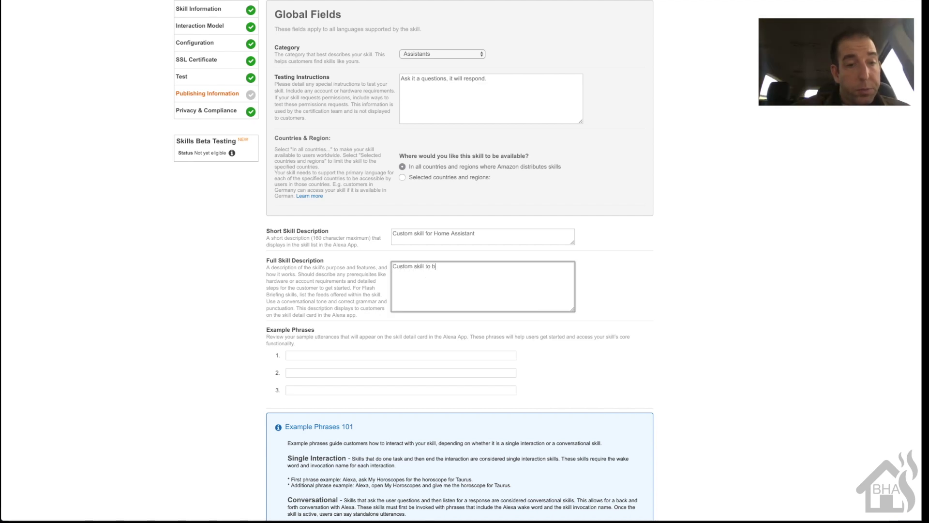
text(e used by Home Assistant)
Enter "Alexa, Ask Jarvis what the current download speed is" as the first example phrase
click(372, 354)
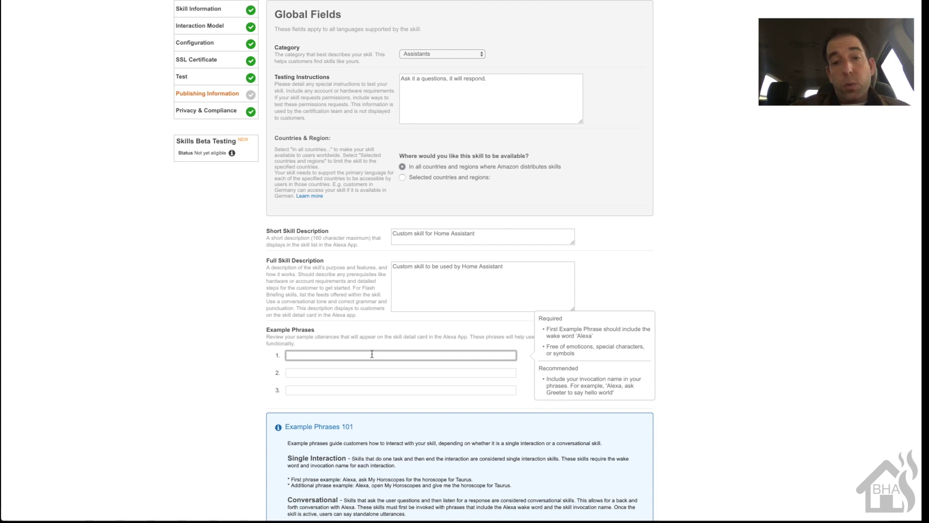
text(Alexa)
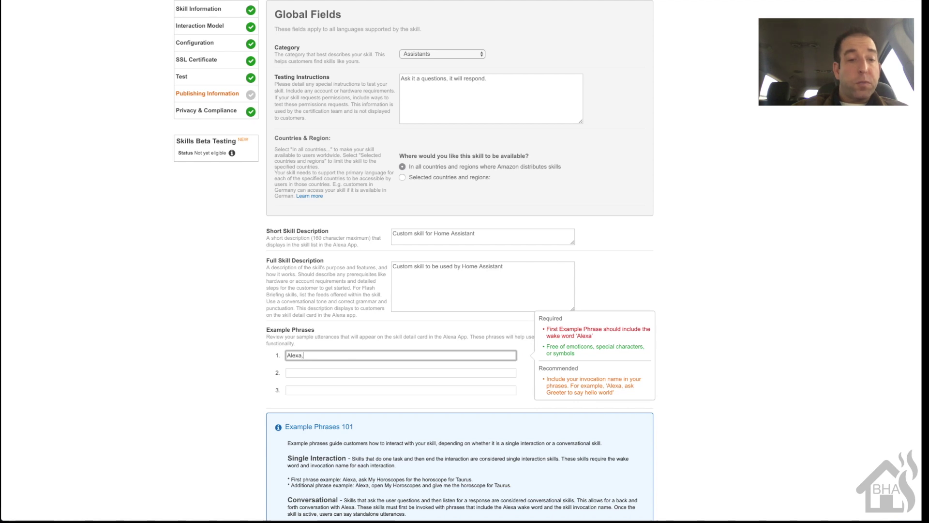
text(, As)
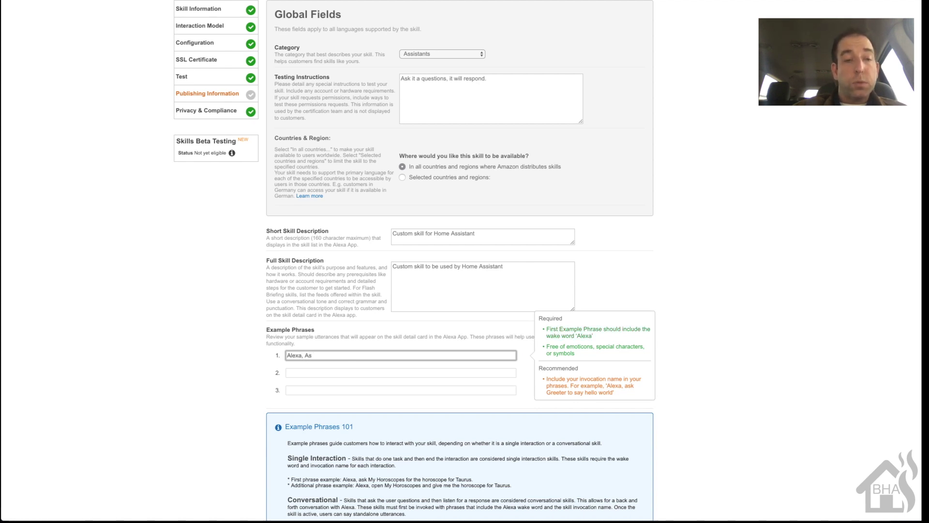
text(k J)
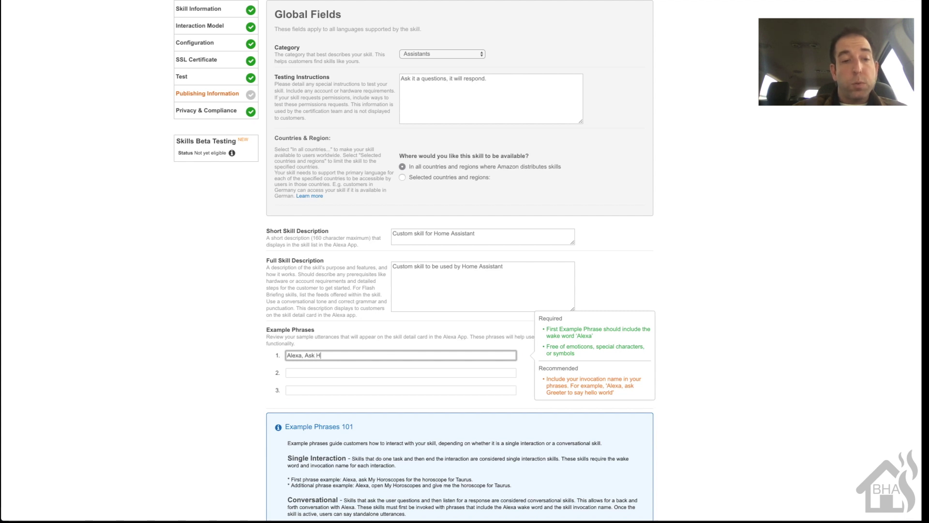
text(arvis what the current dow)
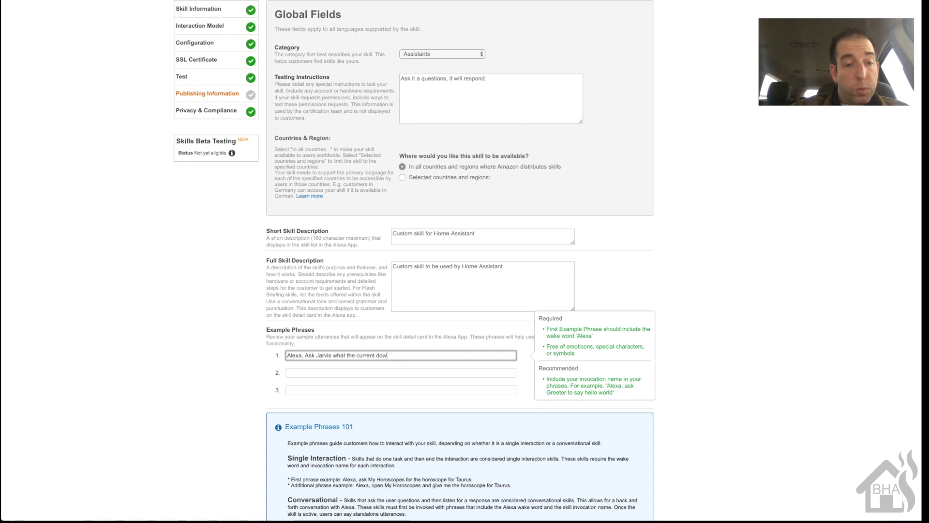
text(nload speed is)
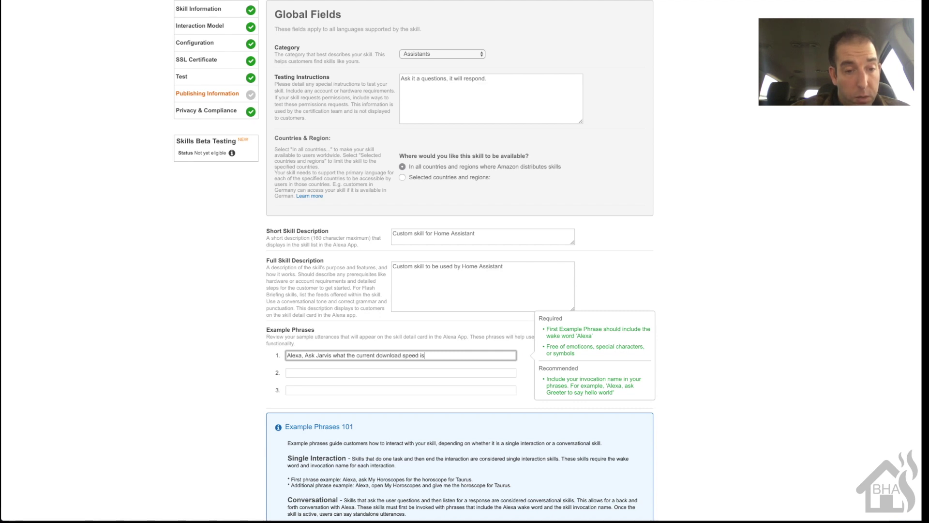
Enter "Alexa, Ask Jarvis what the current upload speed is" as the second example phrase
click(358, 372)
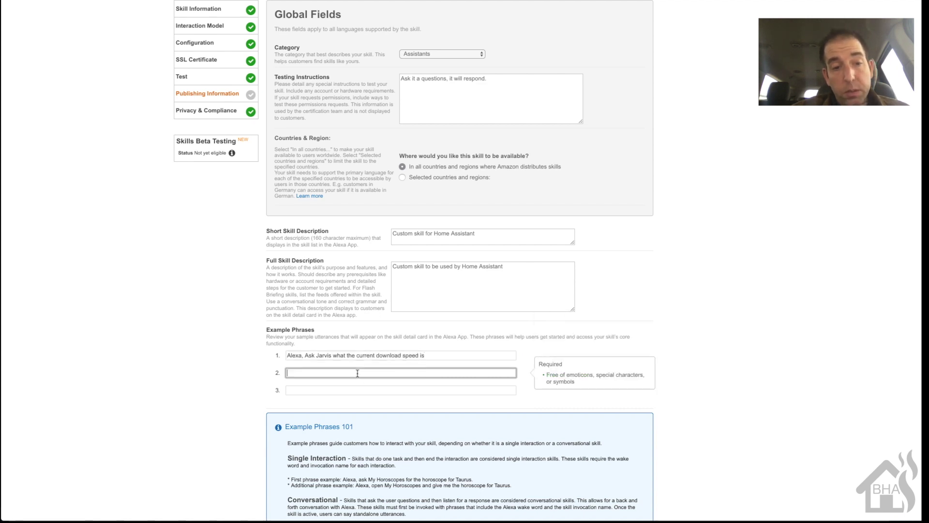
text(Alex)
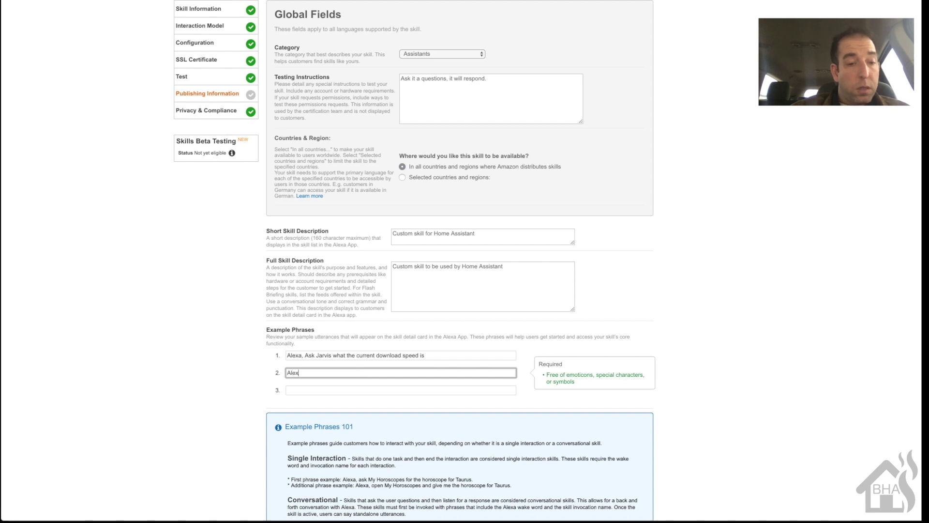
text(a, Ask )
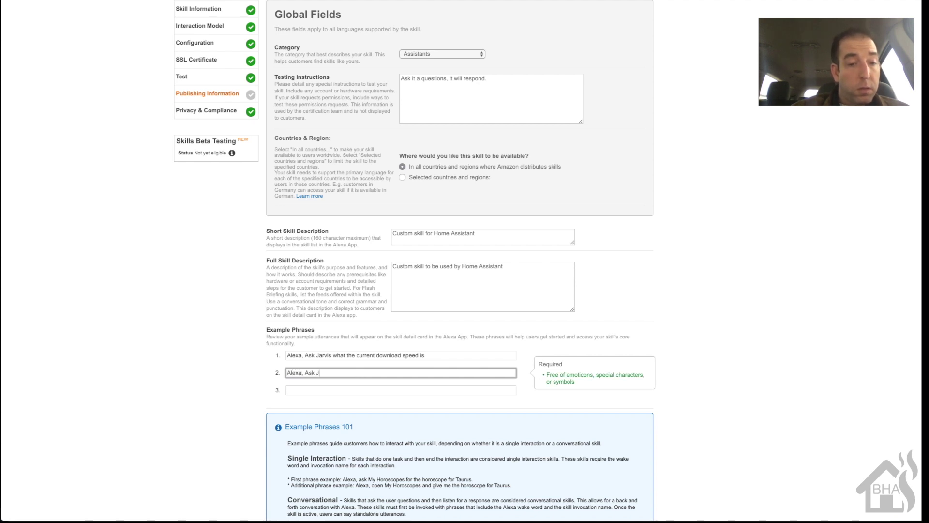
text(Jarvis what the)
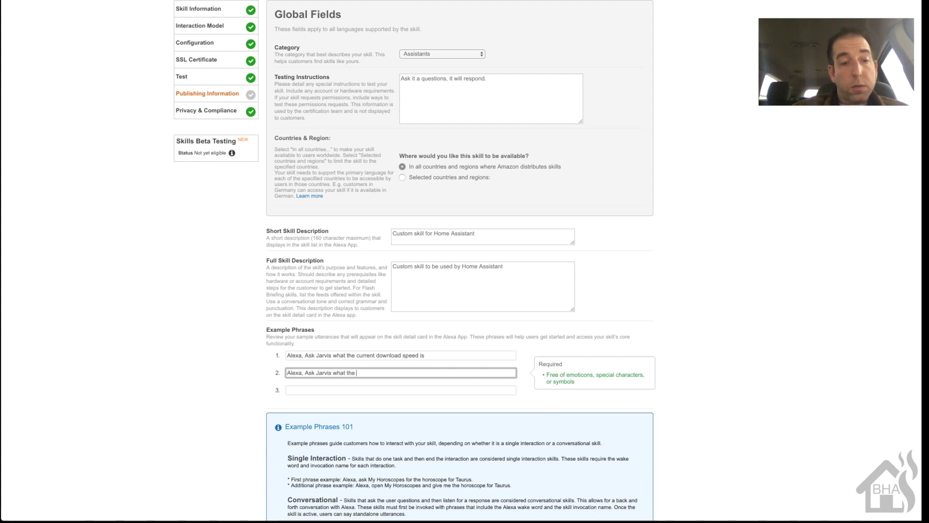
text( current u)
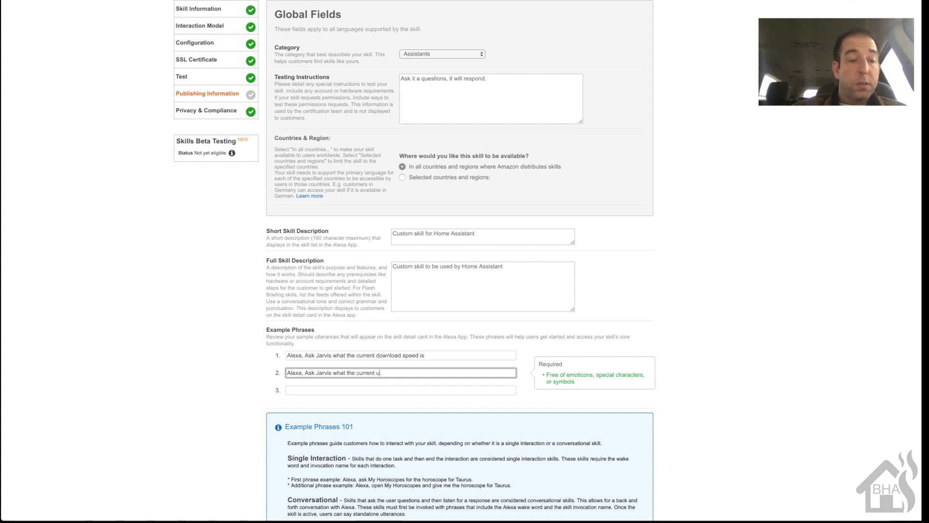
text(pload spe)
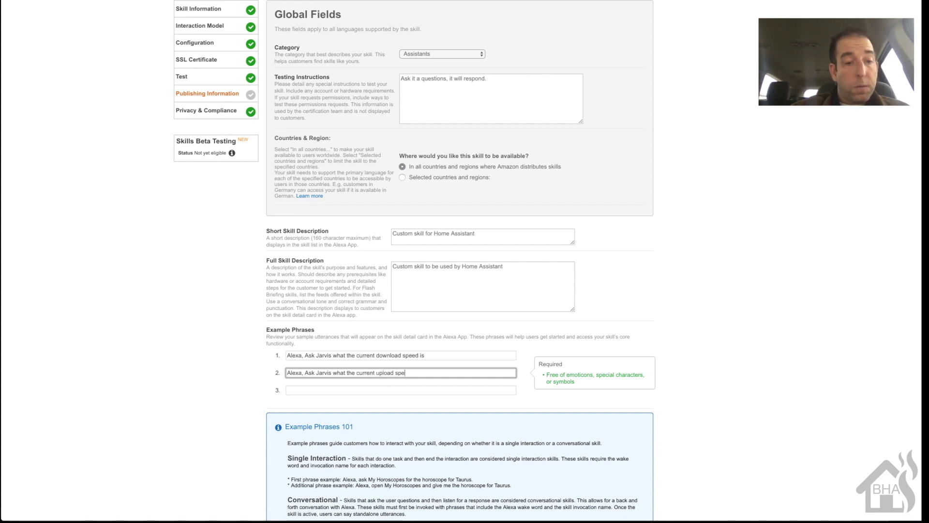
text(ed is)
Enter "Alexa, Ask Jarvis what the download speed is" as the third example phrase
scroll(326, 370, down, 1)
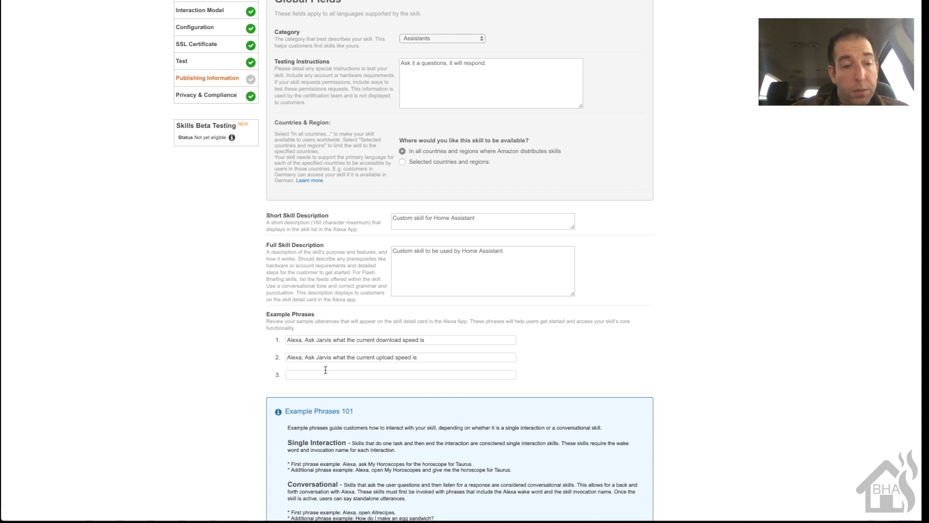
click(324, 375)
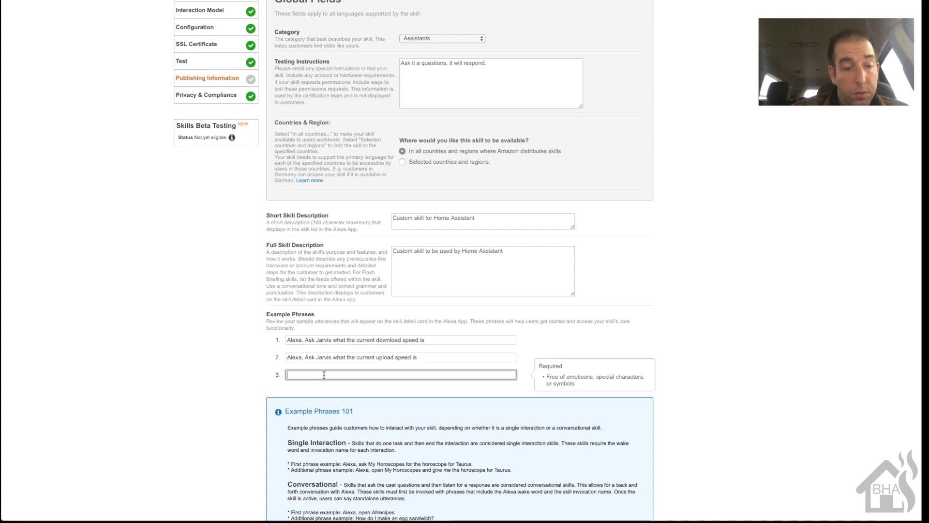
text(Alexa, Ask Jarvis what )
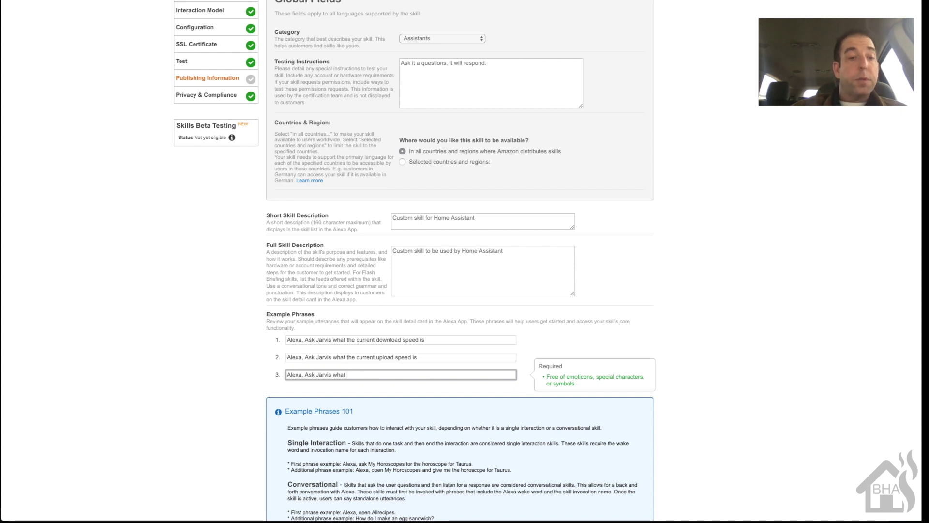
text(the download speed is)
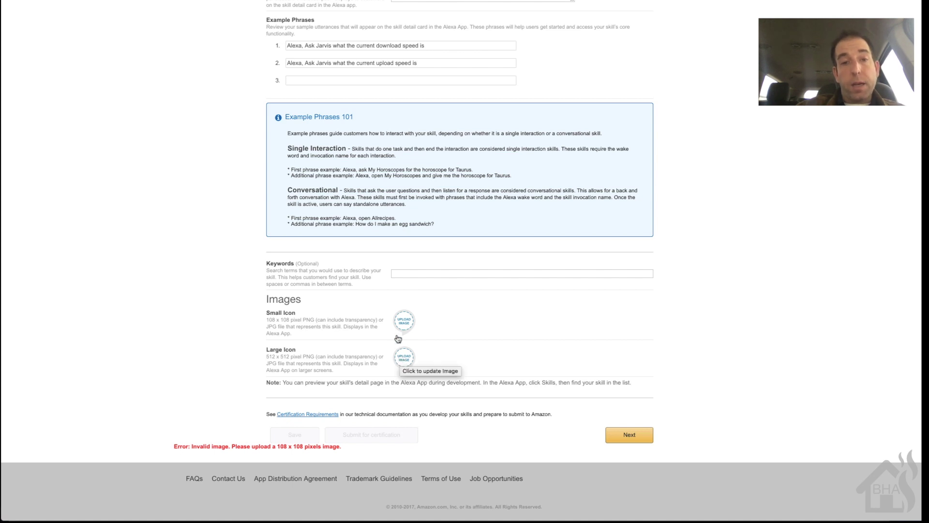
Upload homeassistant logo.png from the Youtube Files folder as the skill's large icon
click(409, 358)
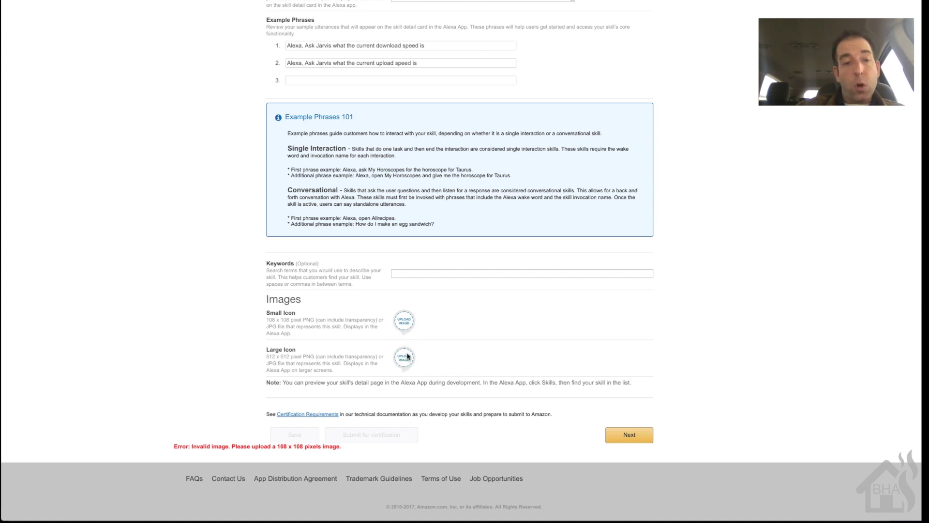
scroll(419, 139, down, 10)
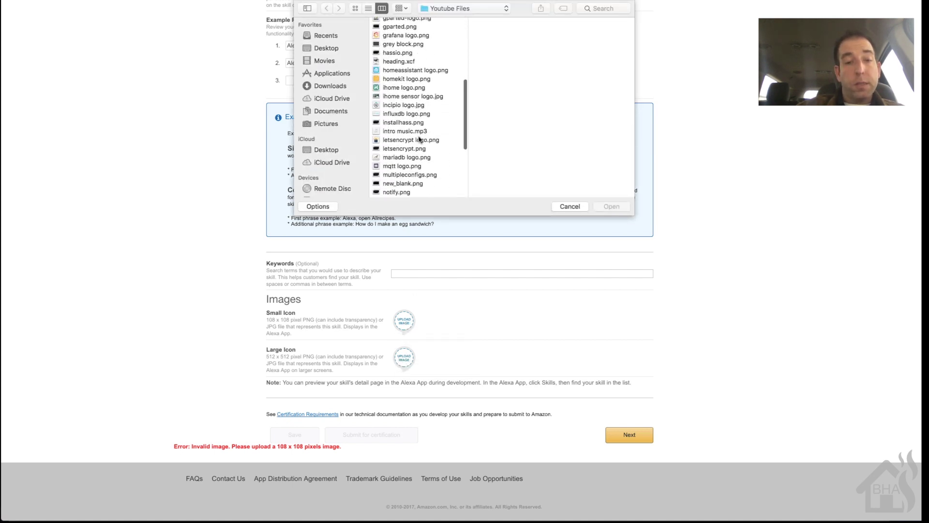
click(410, 73)
click(611, 206)
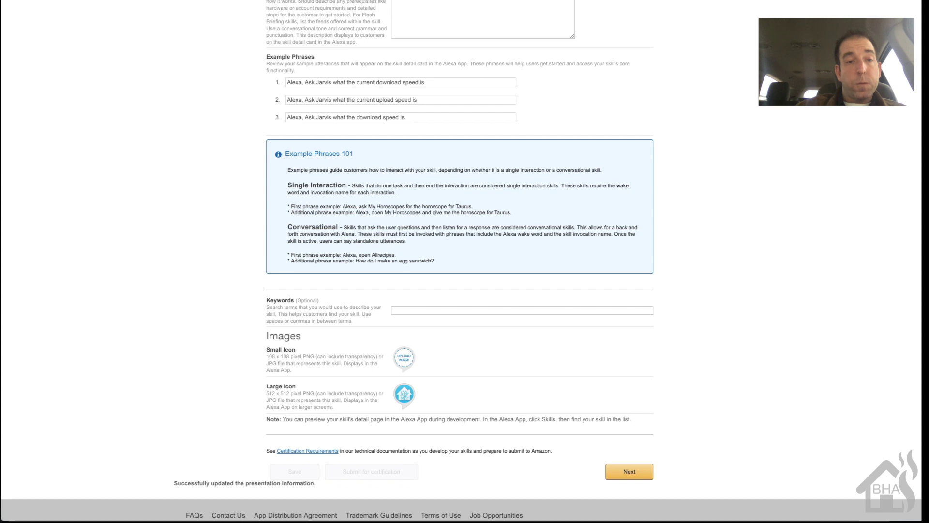
Upload the small version of the Home Assistant logo as the skill's small icon and save the publishing information
click(404, 359)
scroll(404, 85, down, 5)
scroll(405, 85, down, 10)
scroll(405, 86, up, 8)
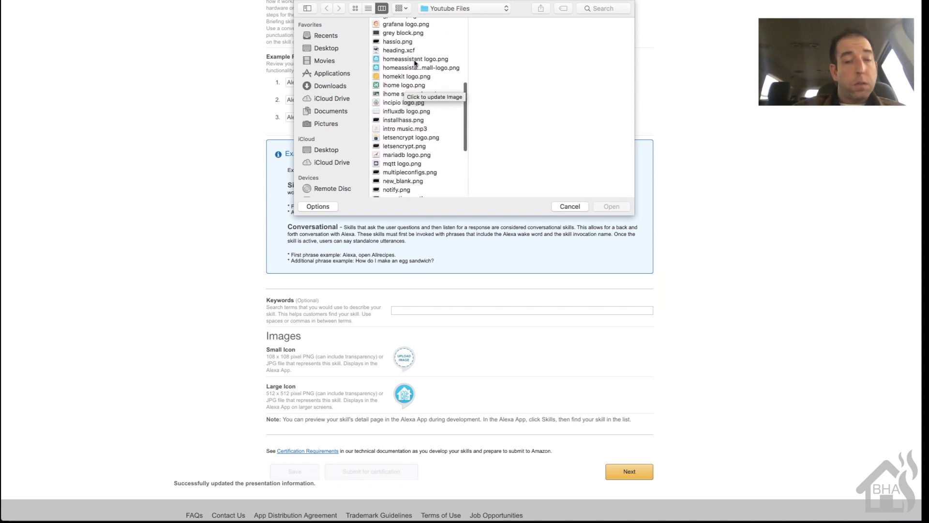
double_click(413, 68)
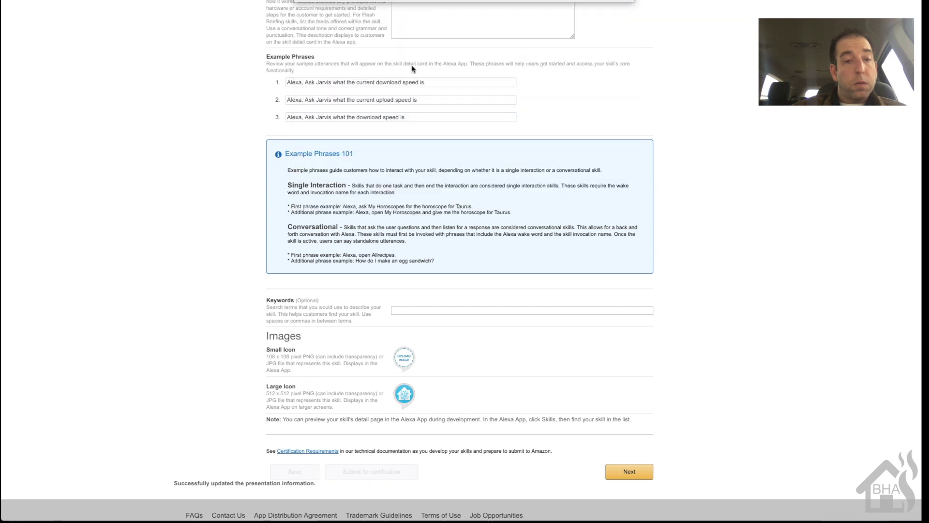
scroll(489, 374, down, 1)
click(301, 434)
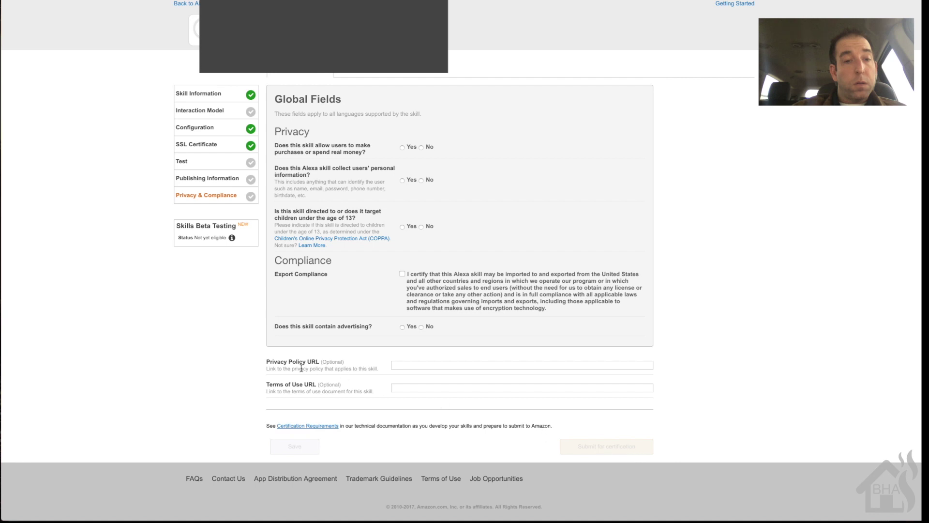
Answer No to purchases, personal information, child-directed content and advertising, certify export compliance, and save the privacy and compliance settings
click(421, 148)
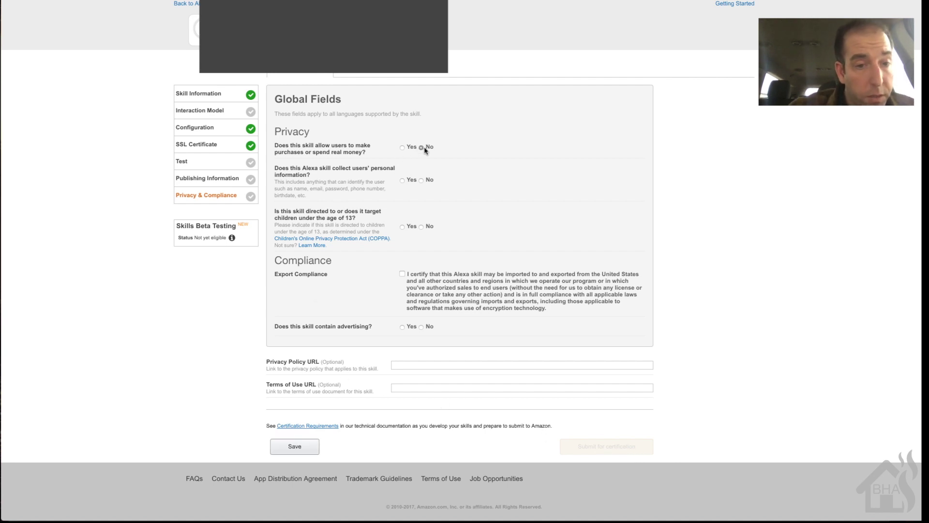
click(422, 181)
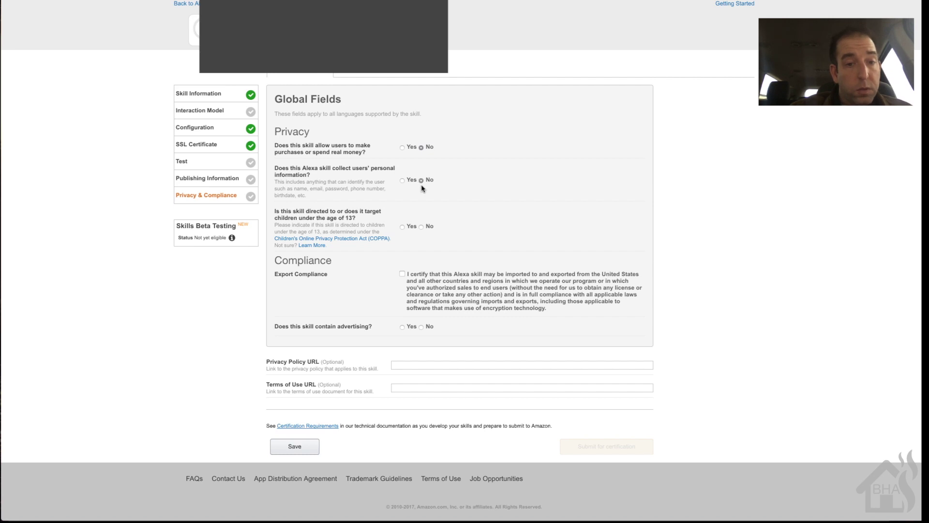
click(421, 227)
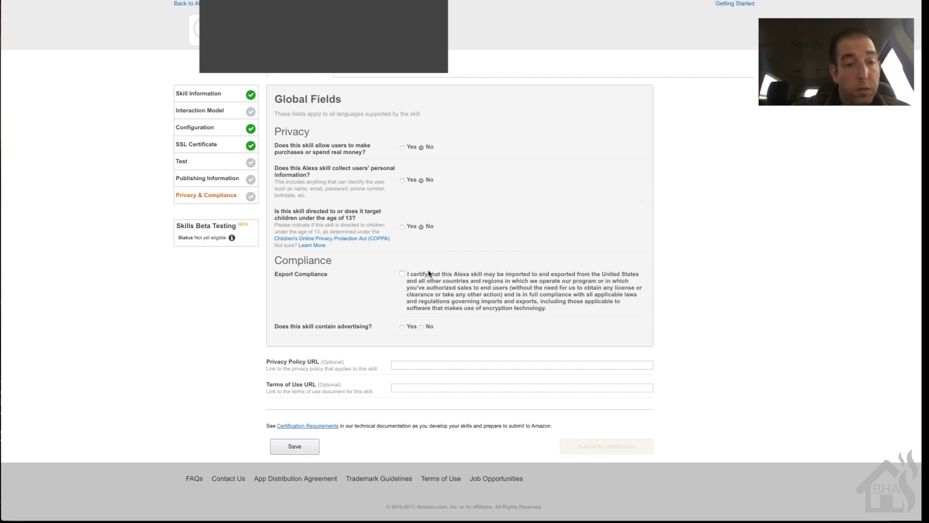
click(402, 274)
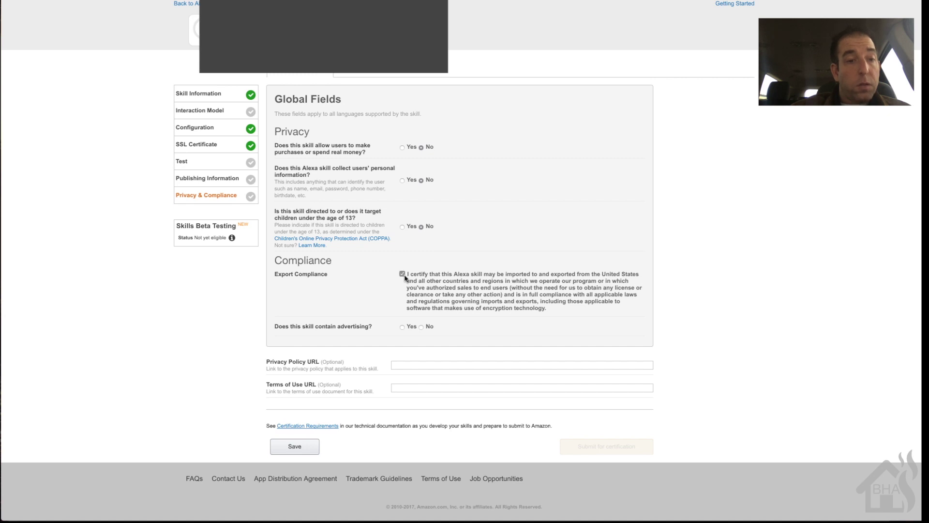
click(422, 327)
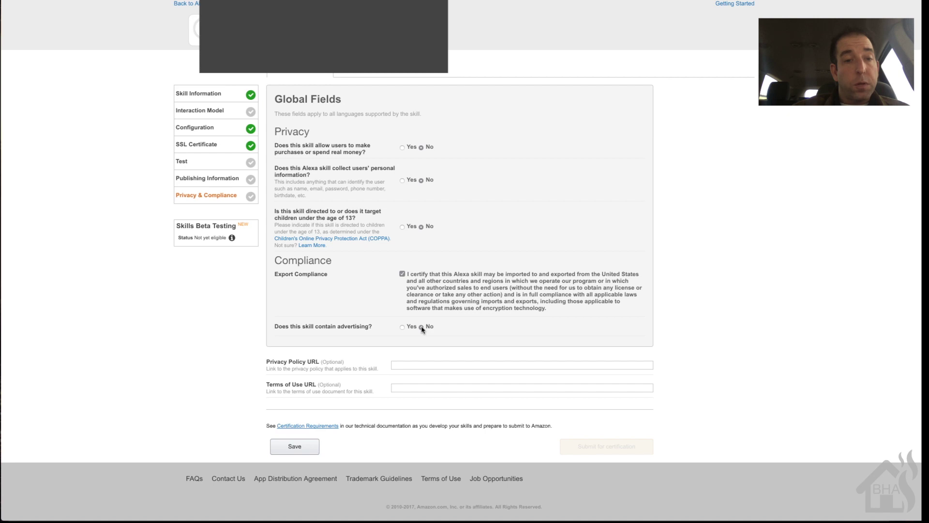
click(310, 451)
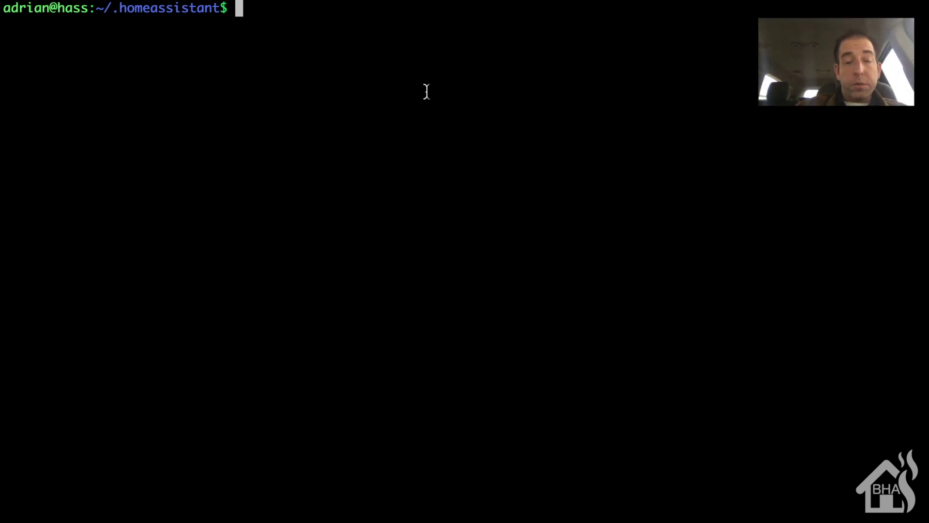
text(alex)
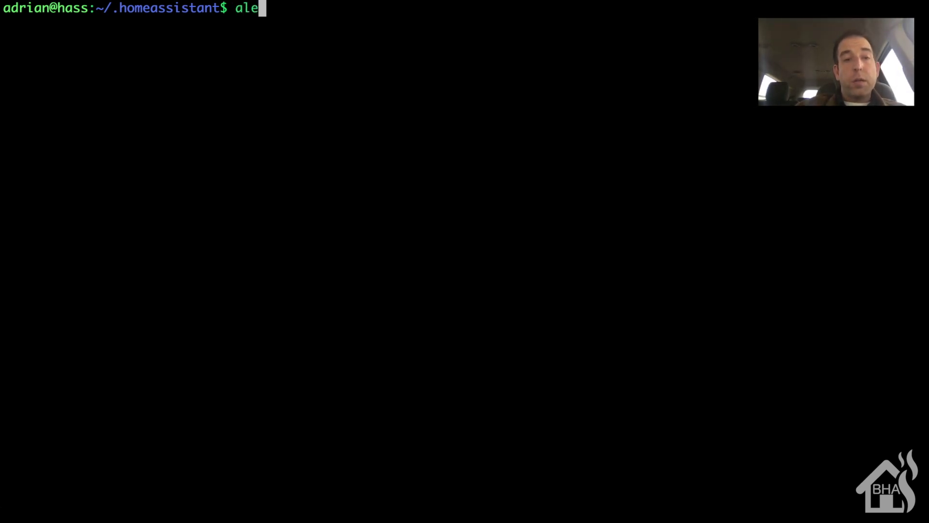
key(BackSpace)
key(BackSpace)
key(BackSpace)
key(BackSpace)
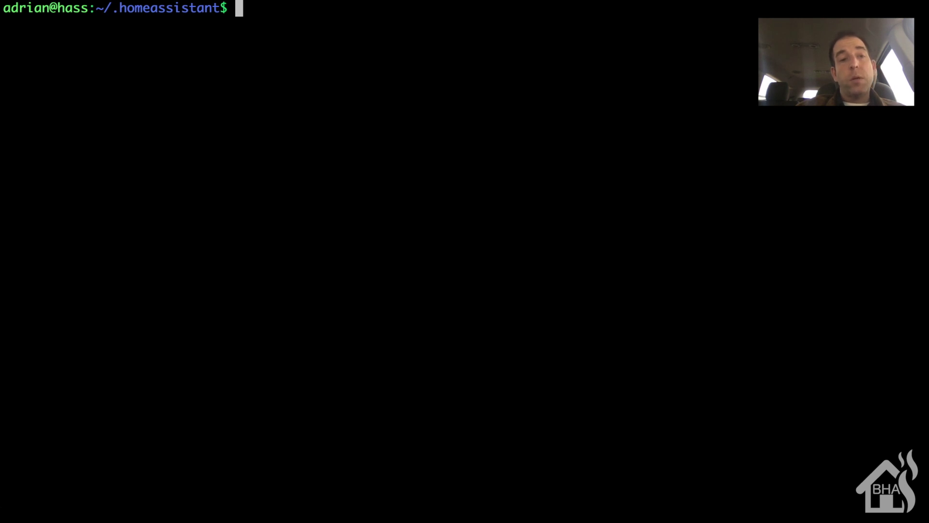
In the terminal, open configuration.yaml from the .homeassistant folder in vi with sudo
text(sudo)
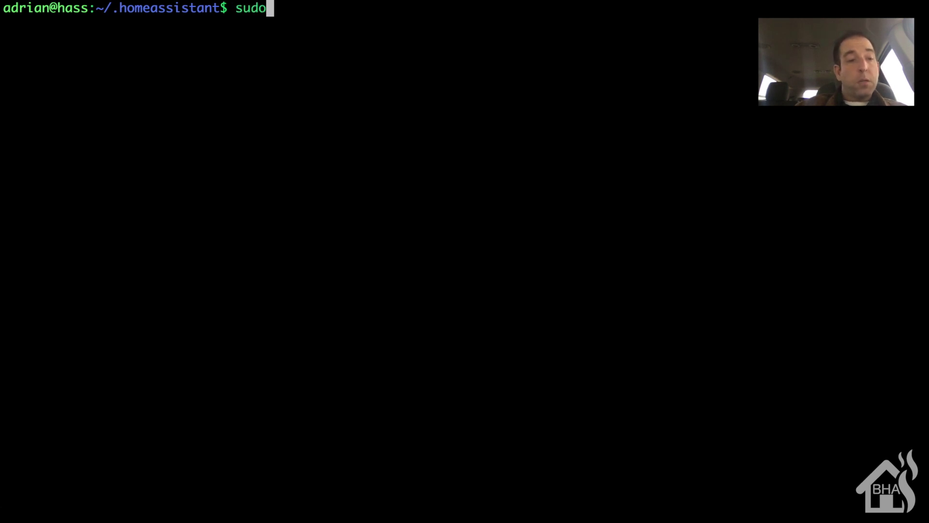
text( vi con)
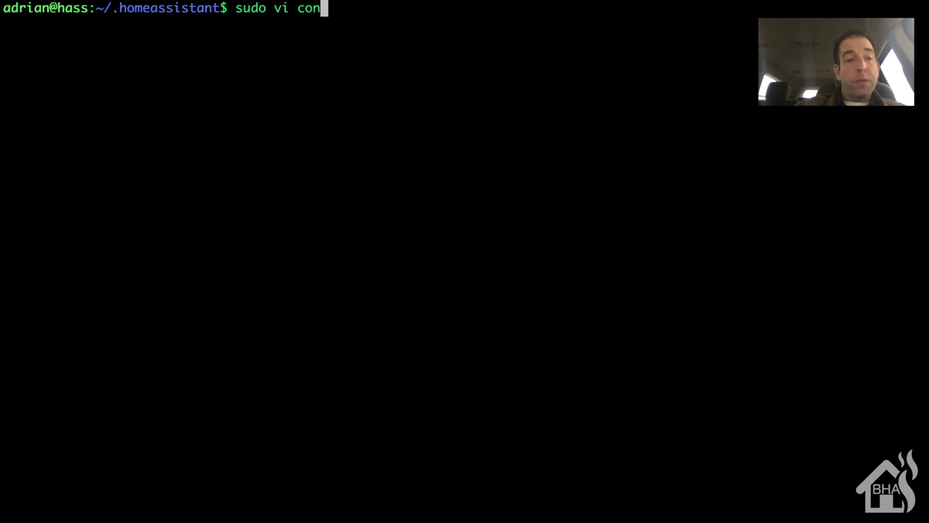
key(Tab)
key(Return)
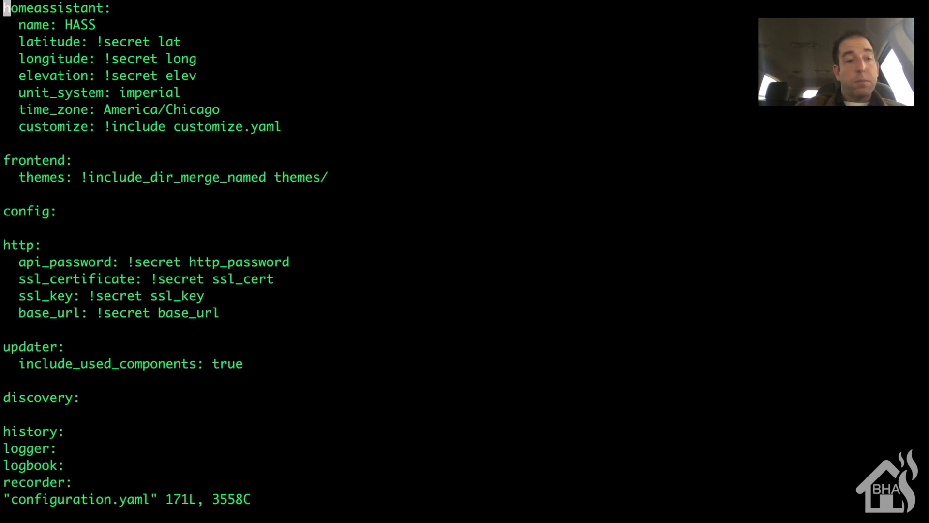
Add an "alexa:" entry on its own line above the sensor include near the end of configuration.yaml
key(shift+g)
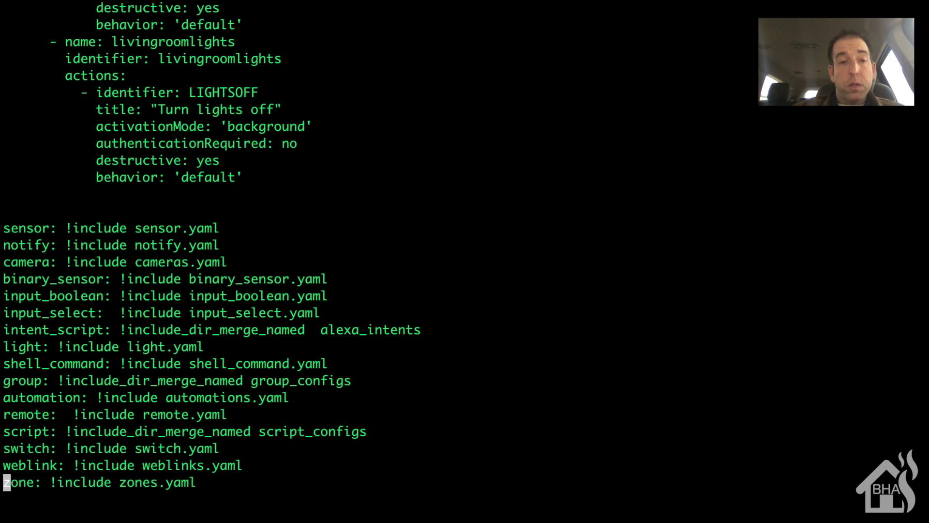
key(Up)
key(Up)
key(Up)
key(Up)
key(Up)
key(Up)
key(Up)
key(Up)
key(Up)
key(Up)
key(Up)
key(Up)
key(Up)
key(Up)
key(Up)
key(Up)
key(Up)
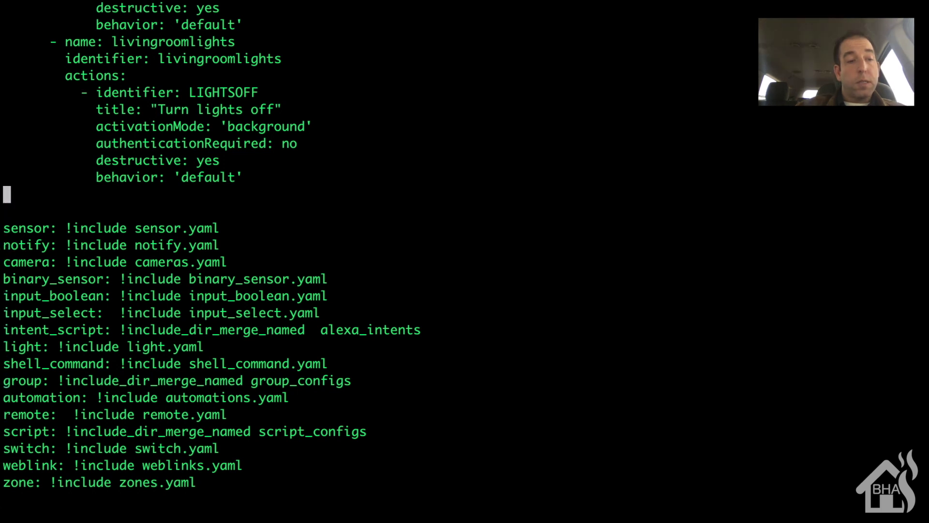
key(i)
key(Return)
text(a)
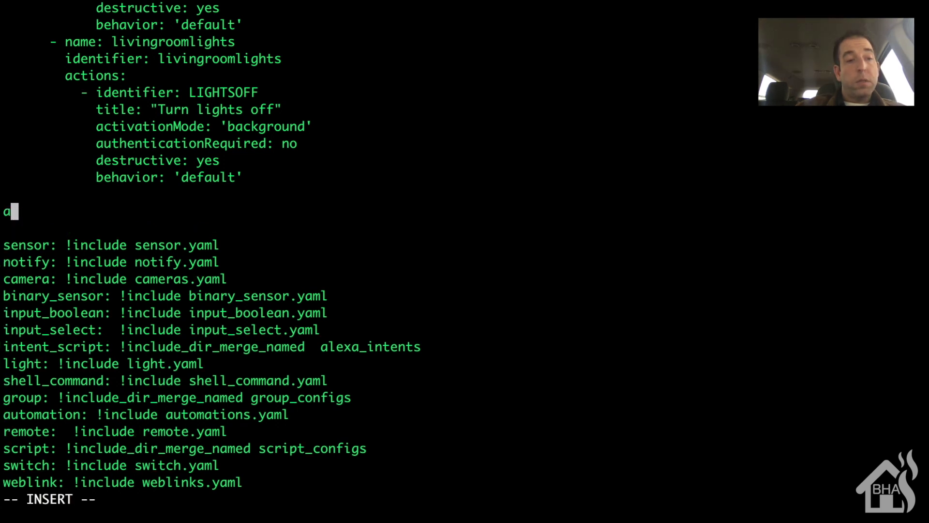
text(lexa:)
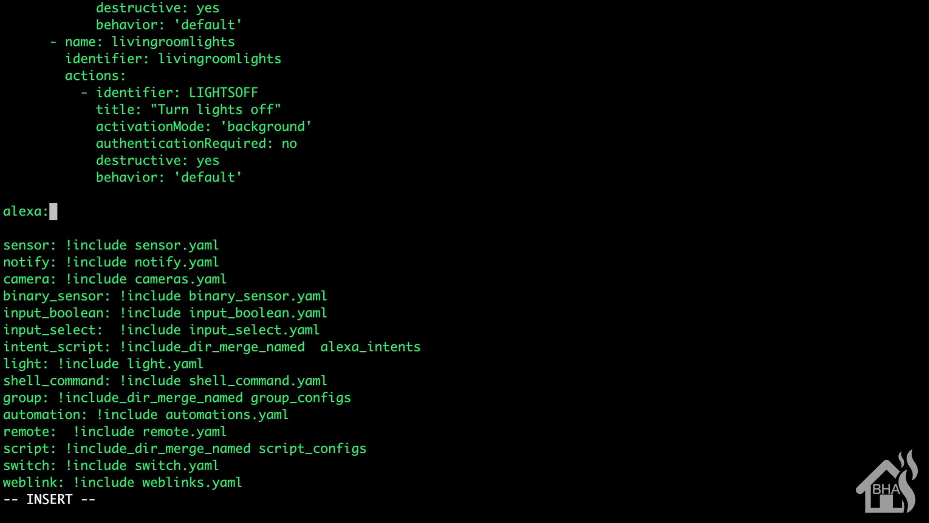
key(Escape)
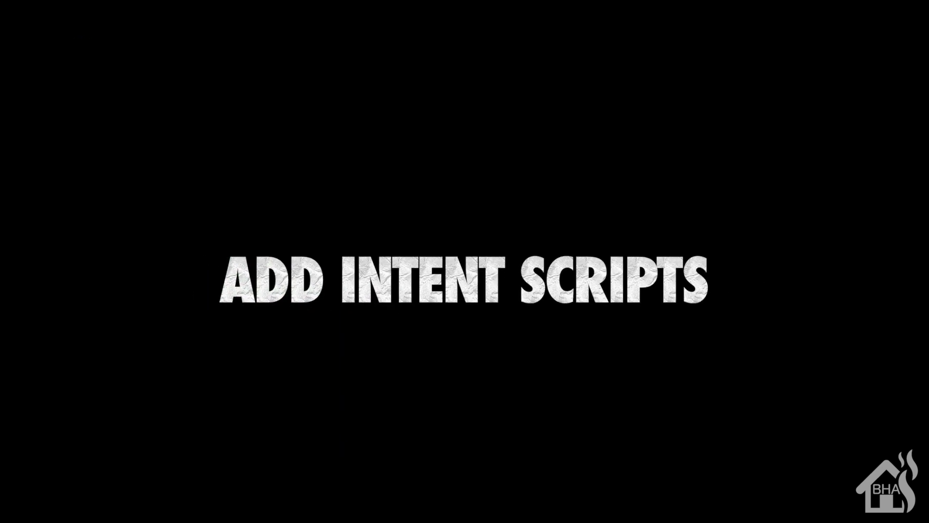